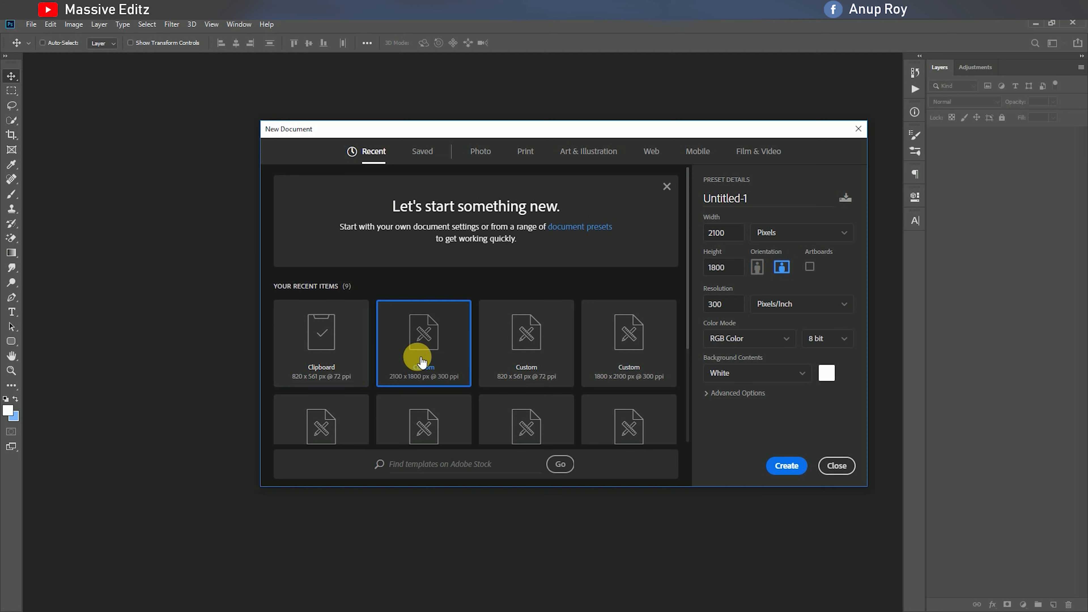
Create a new document from the recent custom preset of 1800 x 2100 px at 300 ppi.
scroll(583, 430, down, 1)
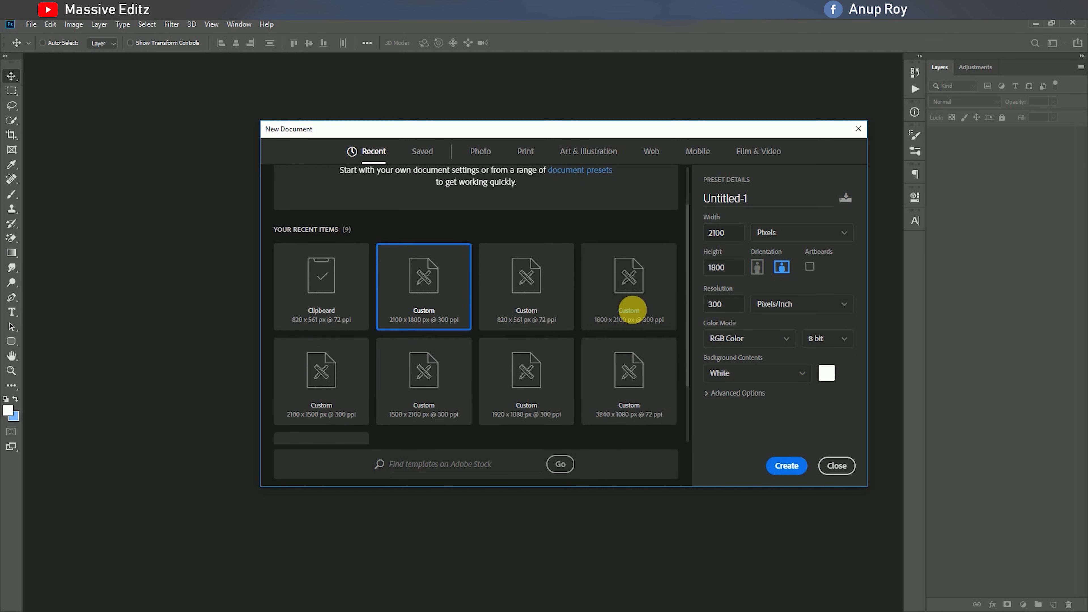
click(628, 308)
click(787, 466)
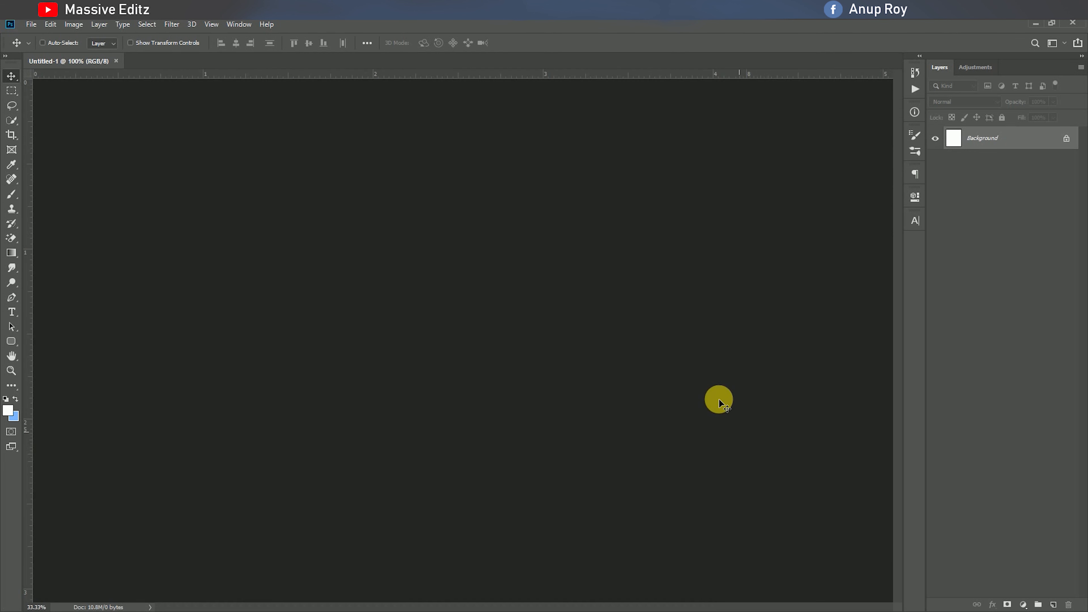
Extend the canvas upward by about 1 inch with the Crop tool.
click(11, 136)
drag(450, 142, 462, 112)
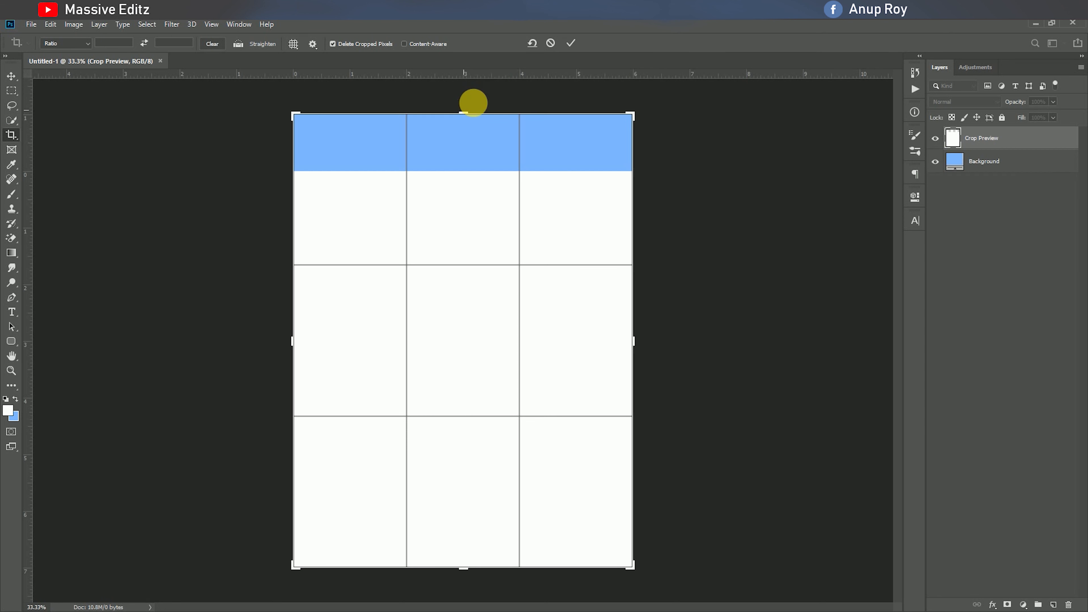
click(572, 43)
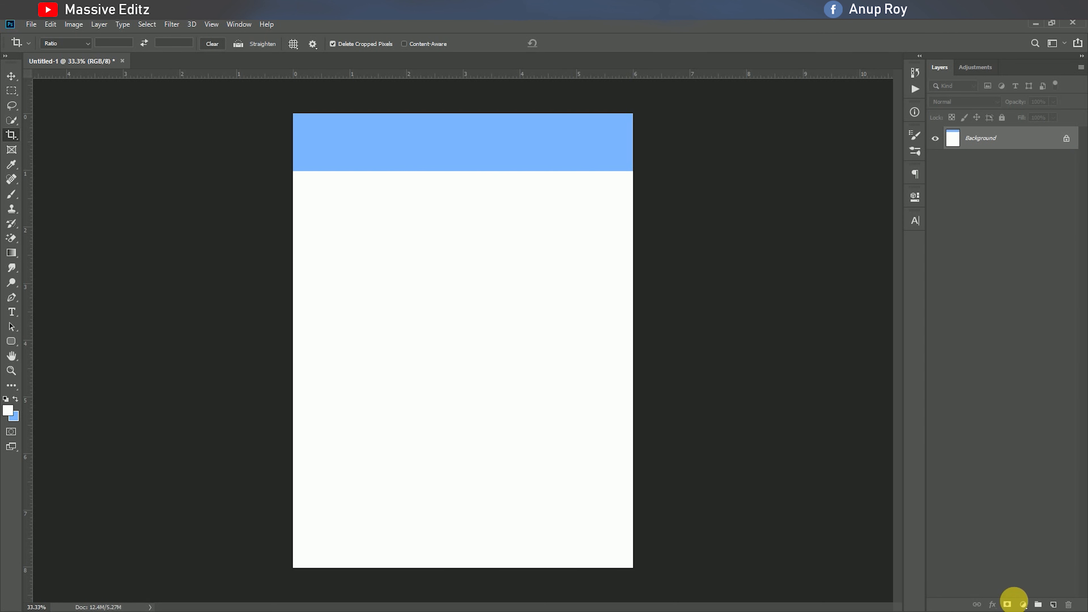
Add a Solid Color fill layer in near-black #040303 over the background.
click(1019, 602)
click(1032, 402)
click(781, 280)
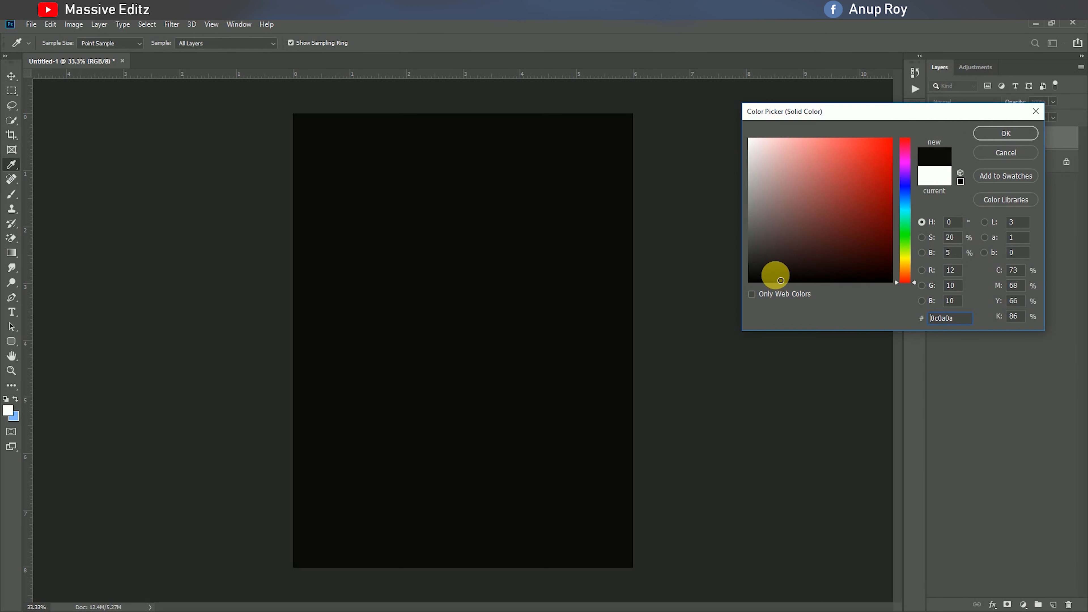
mouse_move(781, 280)
mouse_down()
mouse_move(765, 262)
mouse_move(781, 289)
mouse_up()
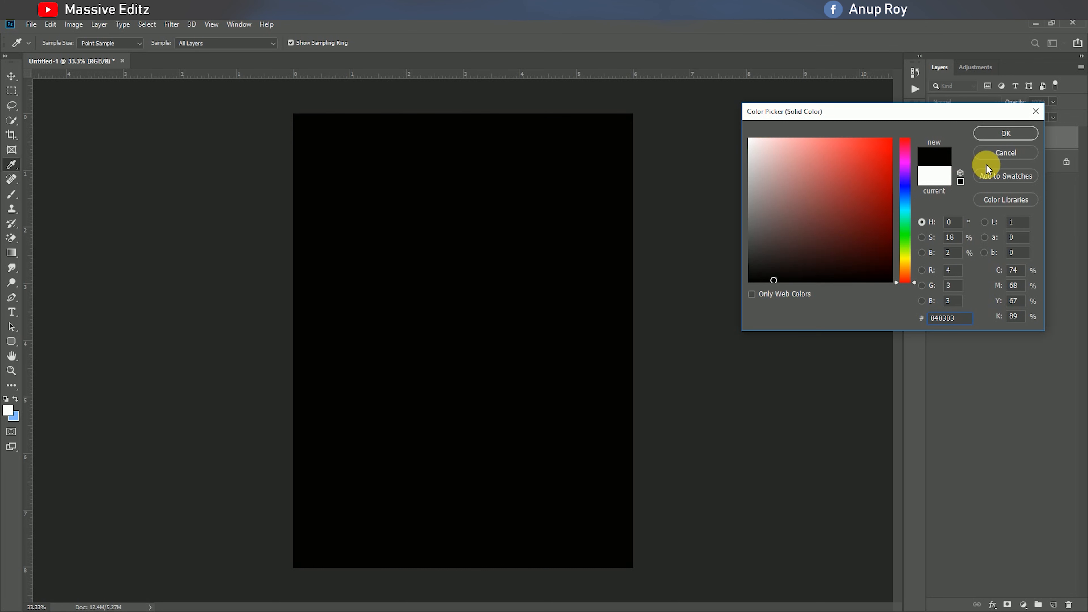
click(1018, 134)
Open the dark road and city skyline background JPG from New folder (2).
click(31, 24)
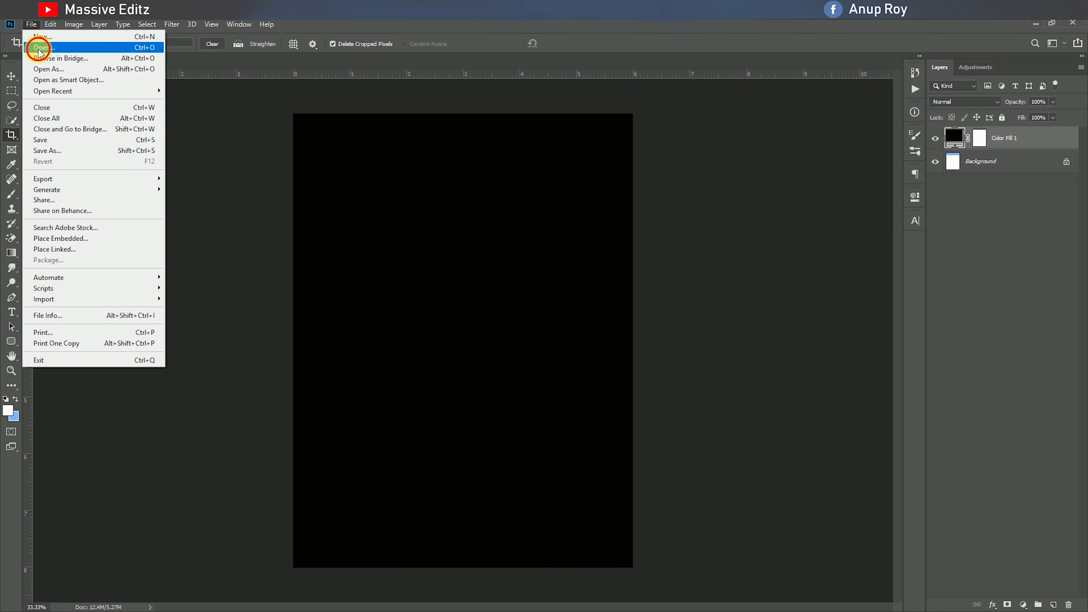
click(40, 47)
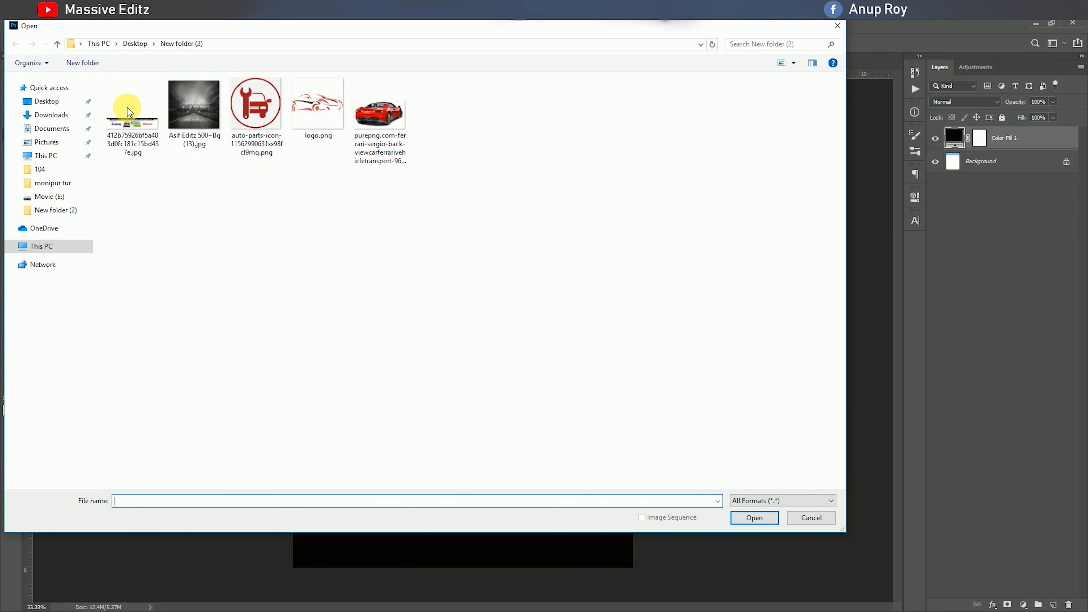
click(754, 518)
Lasso the ROAD CLOSED lettering on the asphalt, replace it with a Content-Aware fill at 100% opacity, and deselect.
key(ctrl+plus)
scroll(477, 507, down, 4)
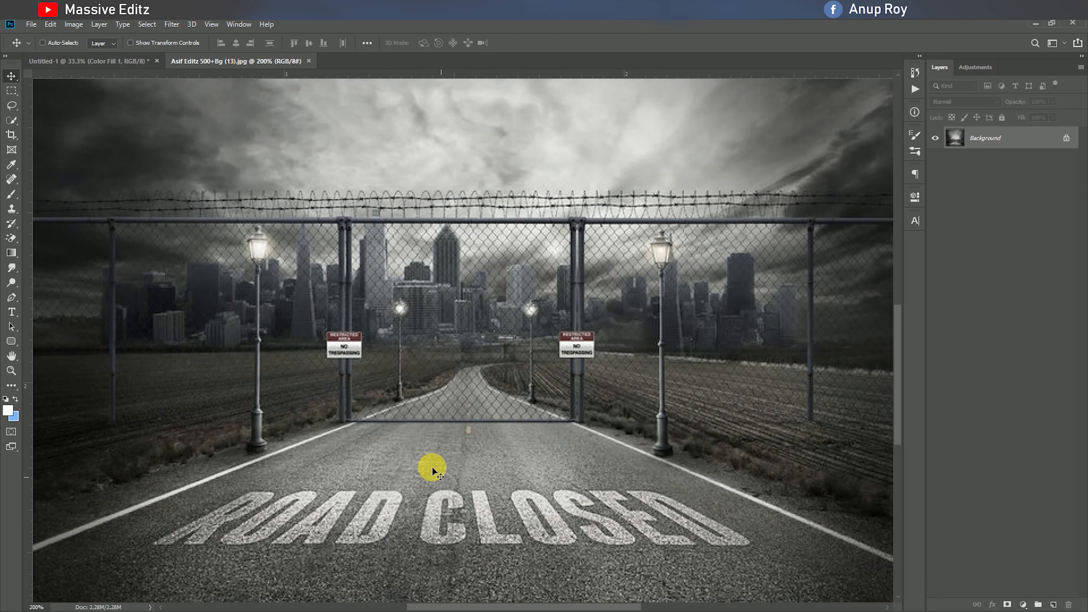
click(11, 104)
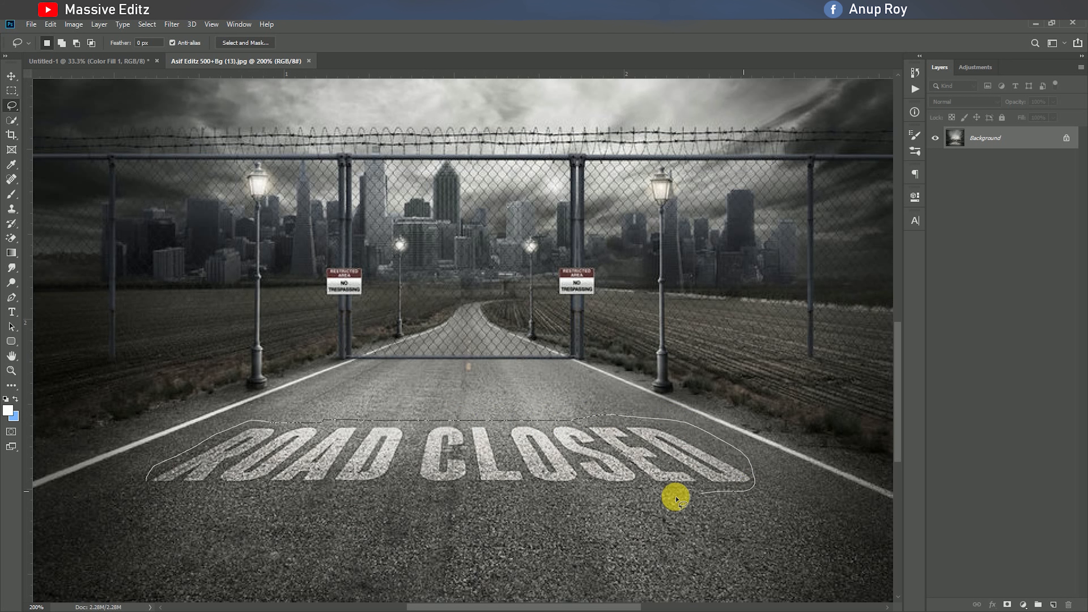
mouse_move(676, 500)
mouse_down()
mouse_move(471, 524)
mouse_move(232, 503)
mouse_up()
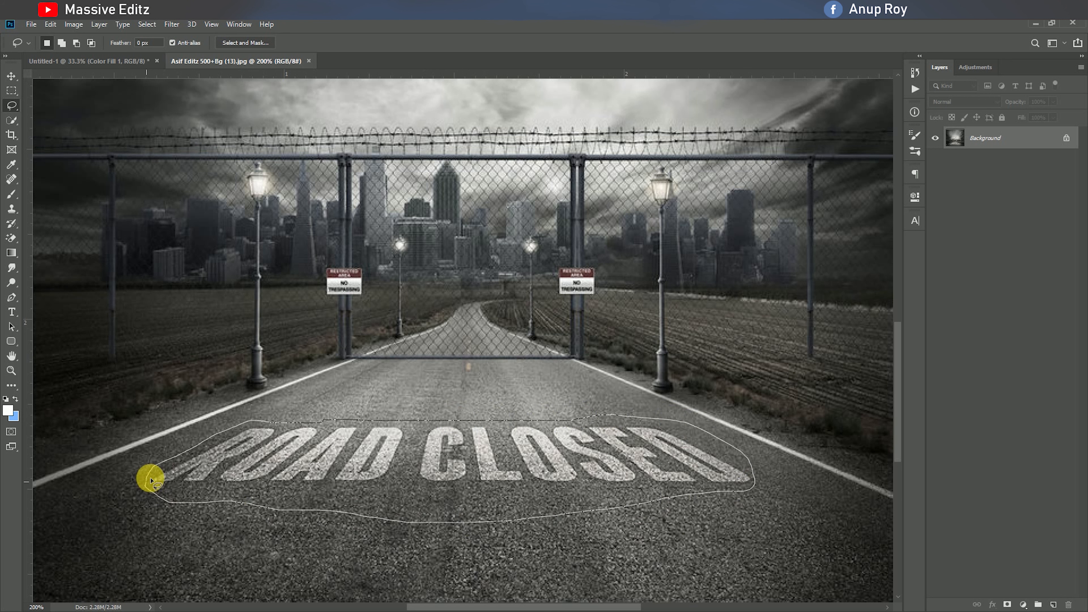
drag(151, 480, 150, 481)
click(11, 76)
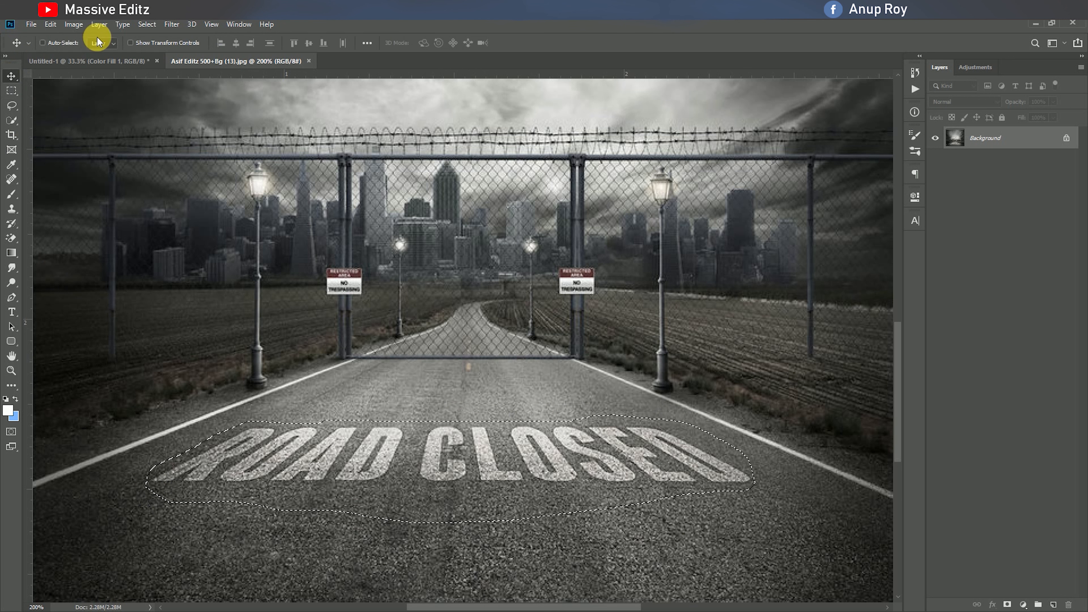
click(170, 25)
click(50, 24)
click(63, 197)
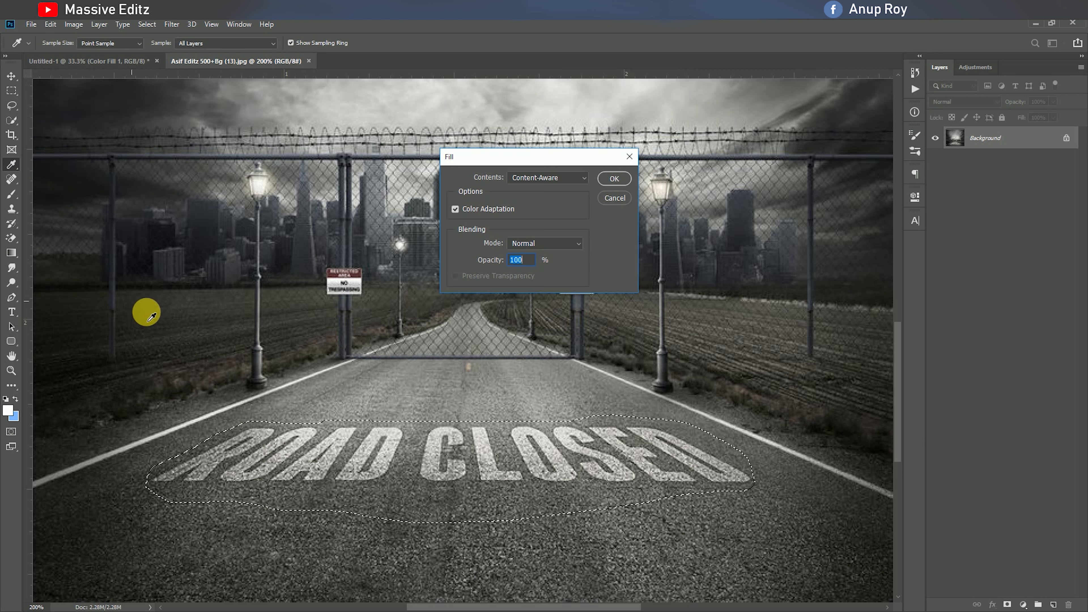
click(611, 178)
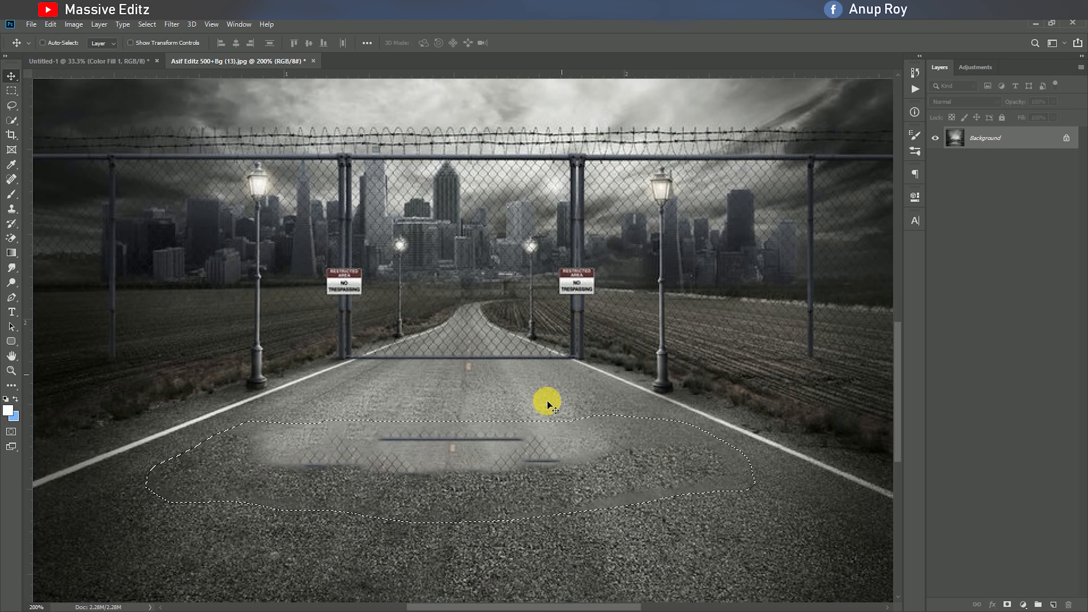
click(147, 24)
click(156, 42)
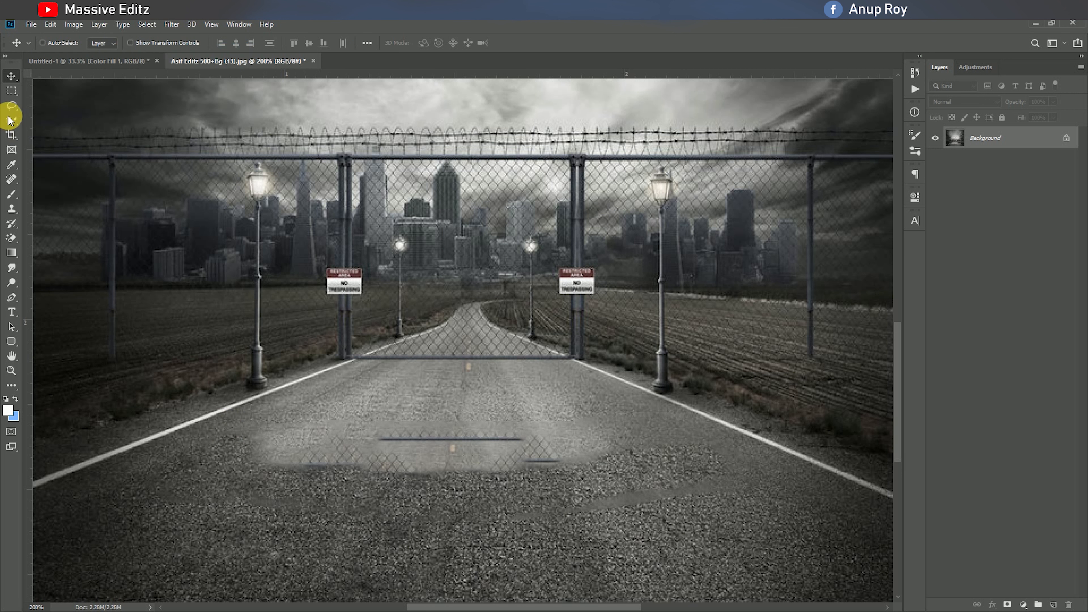
Lasso the leftover fence and bar artifacts on the road, refill them with Content-Aware, and deselect.
click(11, 112)
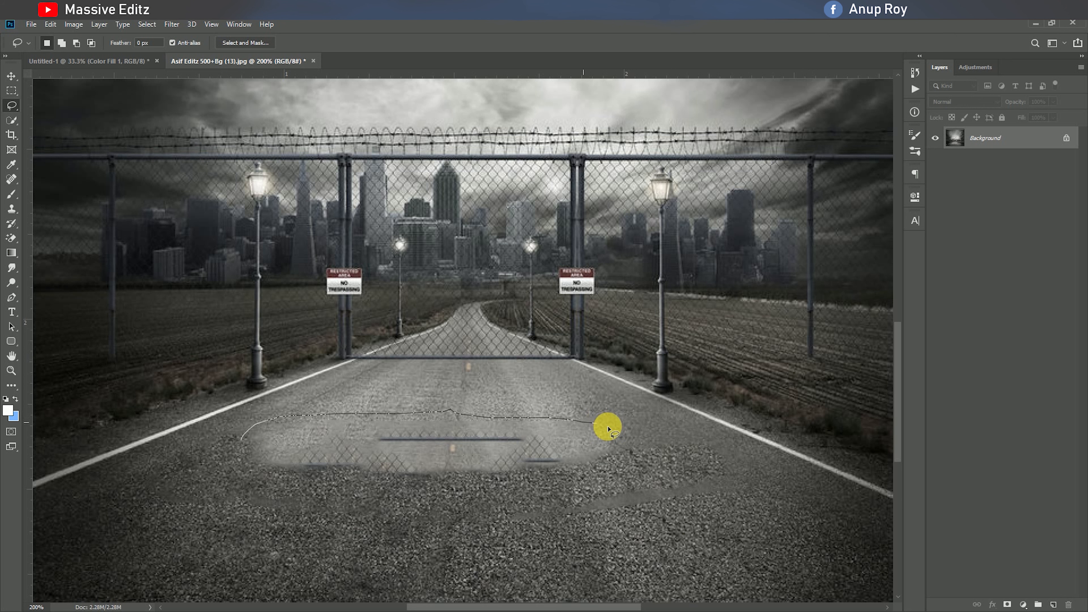
mouse_move(609, 428)
mouse_down()
mouse_move(566, 471)
mouse_move(346, 488)
mouse_up()
drag(250, 465, 244, 432)
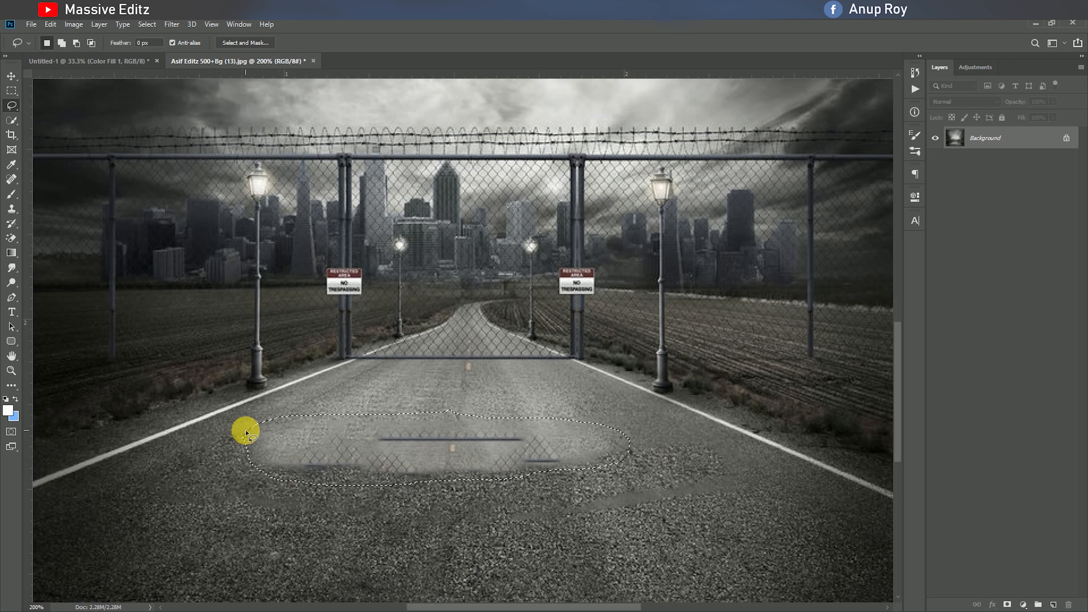
click(50, 24)
click(60, 201)
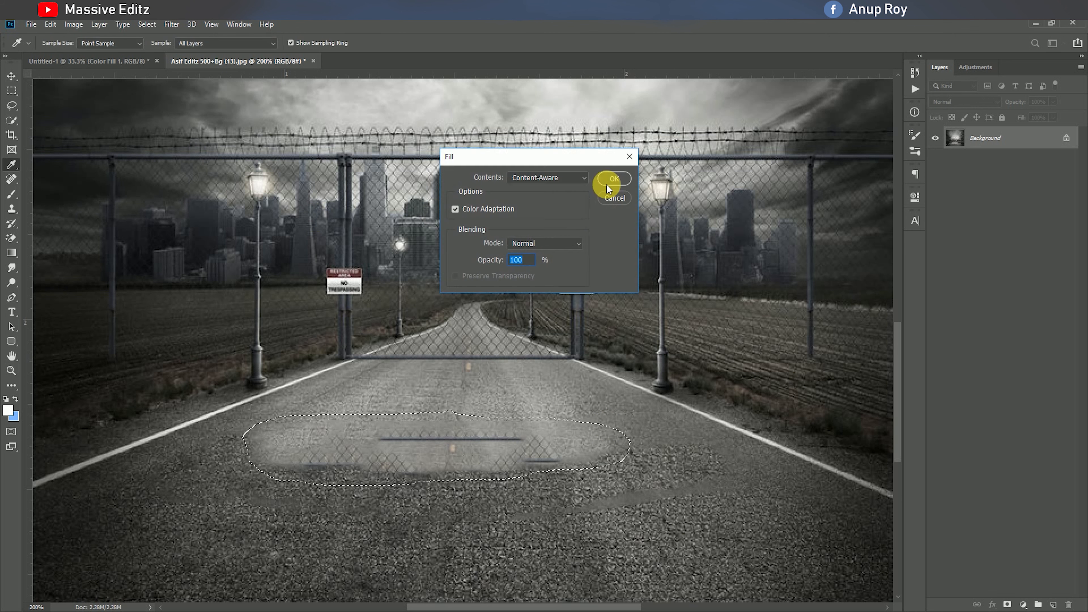
click(608, 181)
click(147, 24)
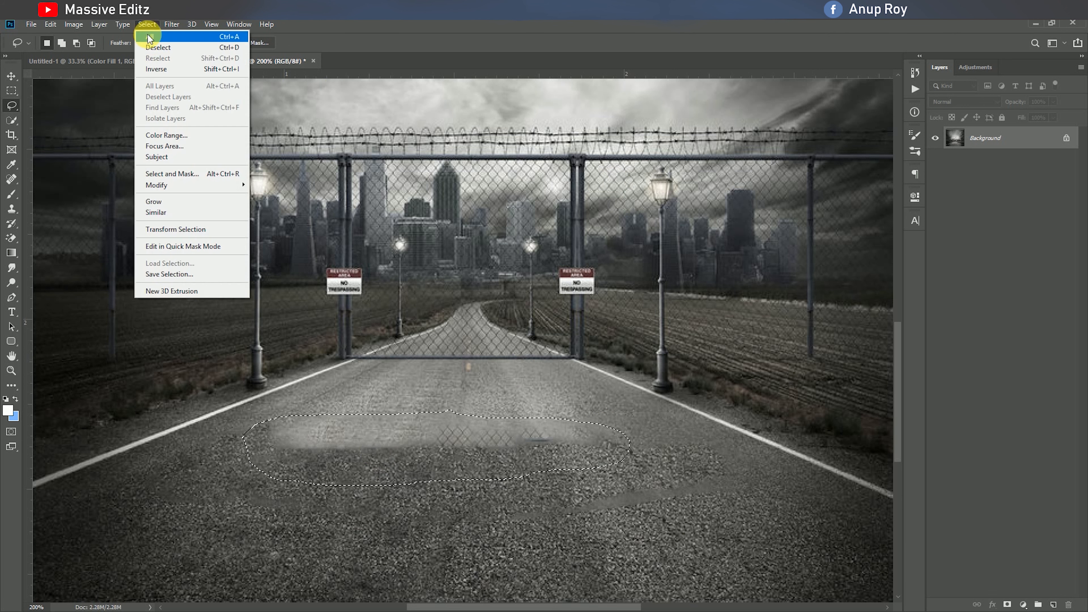
click(154, 37)
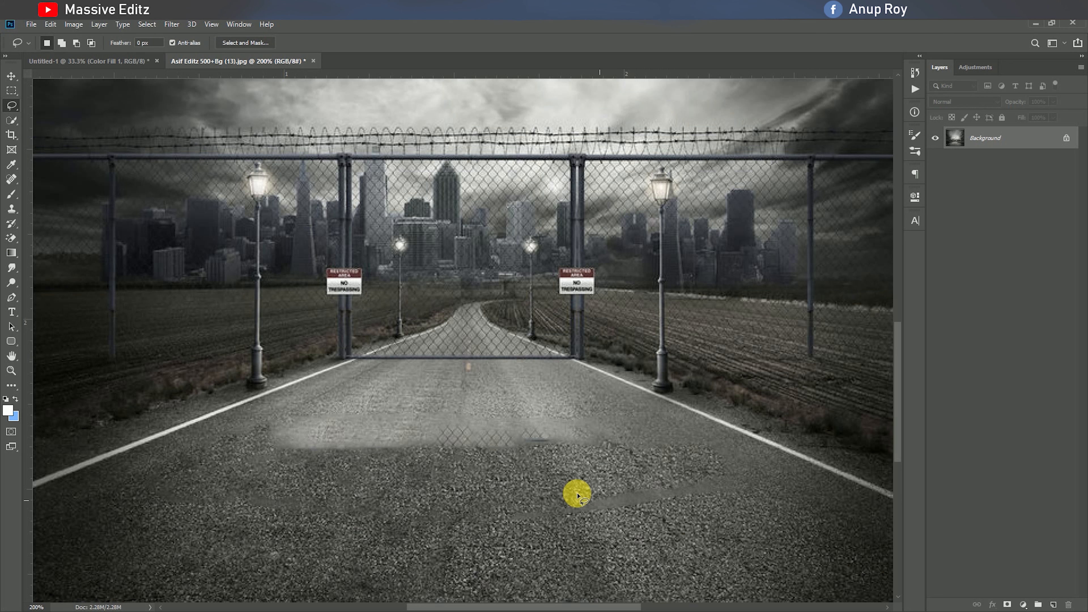
Lasso the thin diagonal smear on the right side of the road and apply a Content-Aware fill.
mouse_move(687, 517)
mouse_down()
mouse_move(595, 527)
mouse_move(556, 525)
mouse_up()
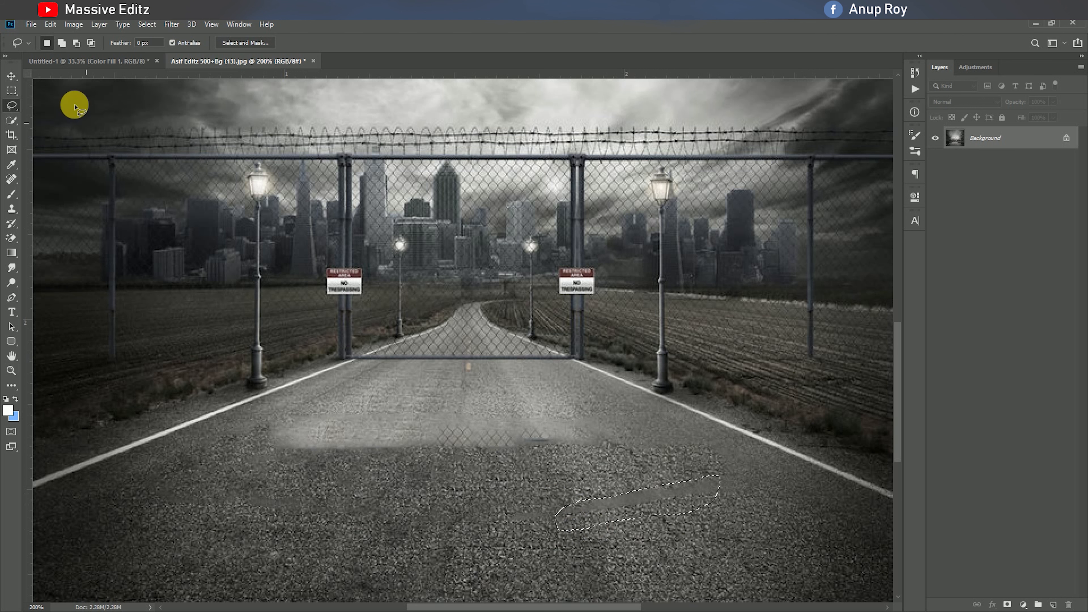
click(50, 24)
click(62, 201)
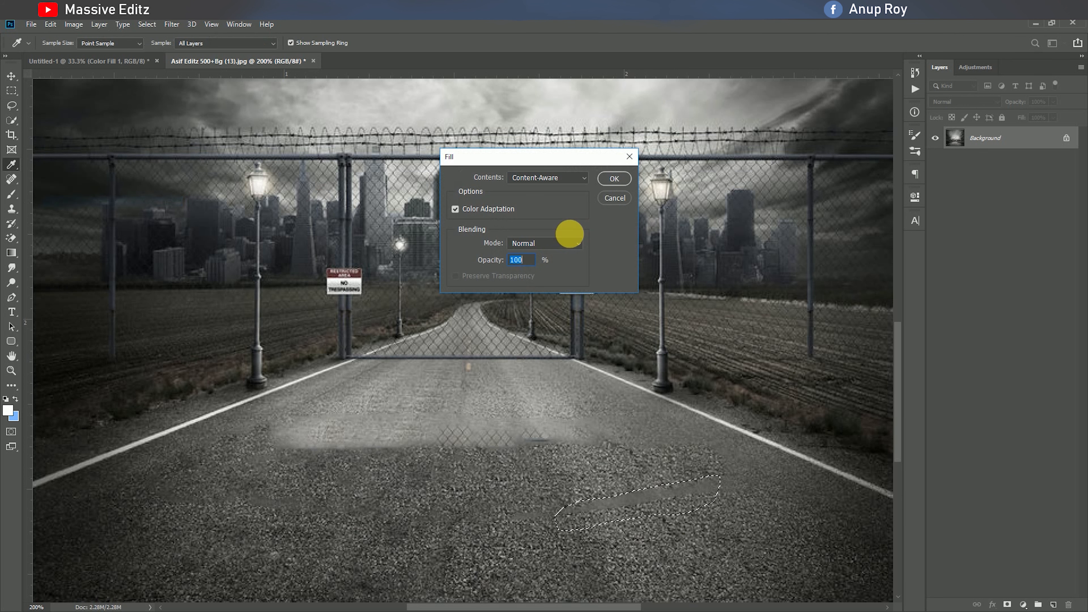
click(617, 176)
Lasso the pale patch with fence traces in the middle of the road, apply a Content-Aware fill, and deselect.
mouse_move(279, 451)
mouse_down()
mouse_move(313, 408)
mouse_move(617, 415)
mouse_move(460, 462)
mouse_move(342, 469)
mouse_up()
drag(279, 454, 279, 452)
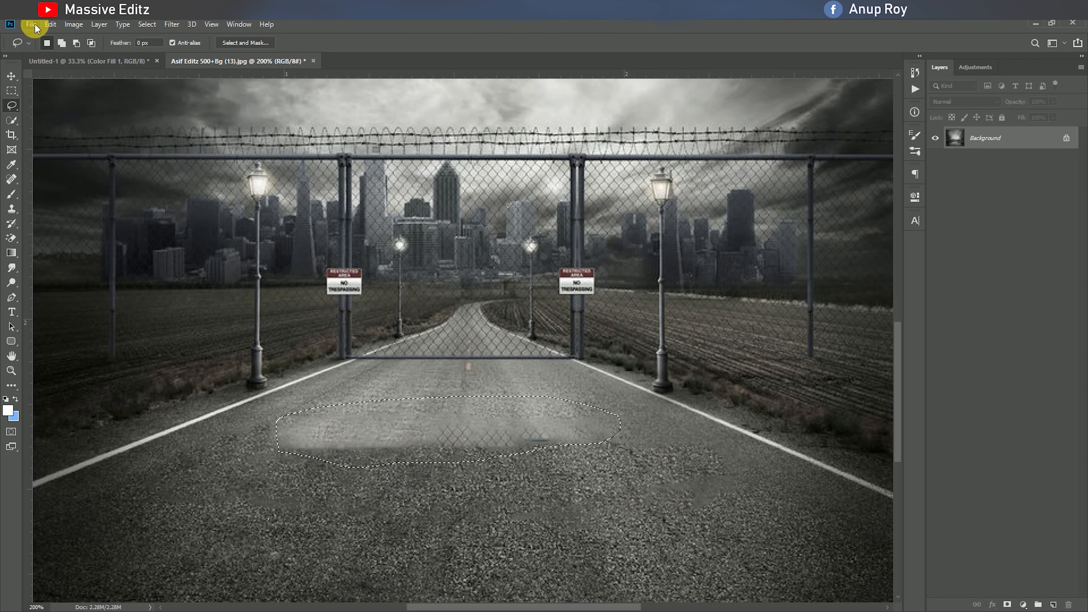
click(50, 24)
click(80, 201)
click(615, 177)
click(12, 76)
key(ctrl+minus)
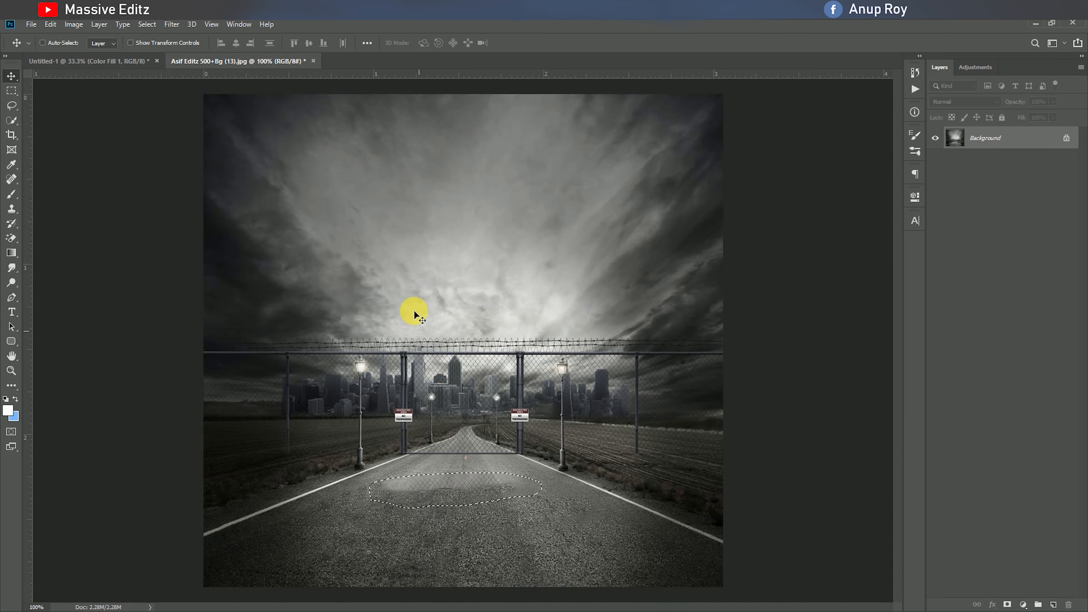
click(146, 24)
click(165, 39)
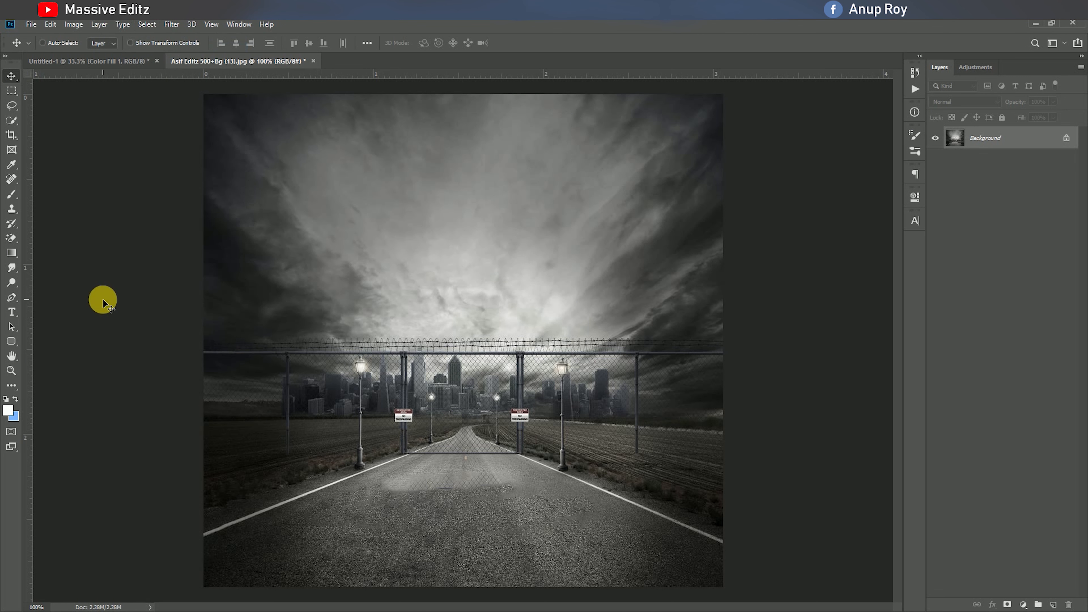
Lasso the road surface between the white edge lines down to the image's lower edge and move it into Untitled-1.
click(12, 107)
drag(196, 545, 297, 514)
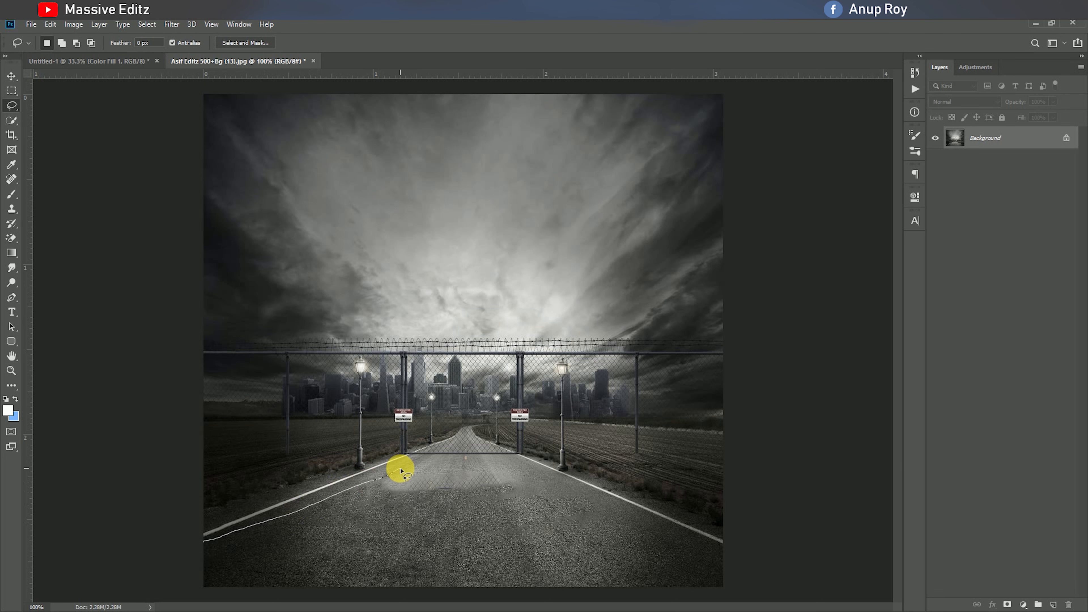
mouse_move(581, 506)
mouse_down()
mouse_move(666, 544)
mouse_move(726, 594)
mouse_up()
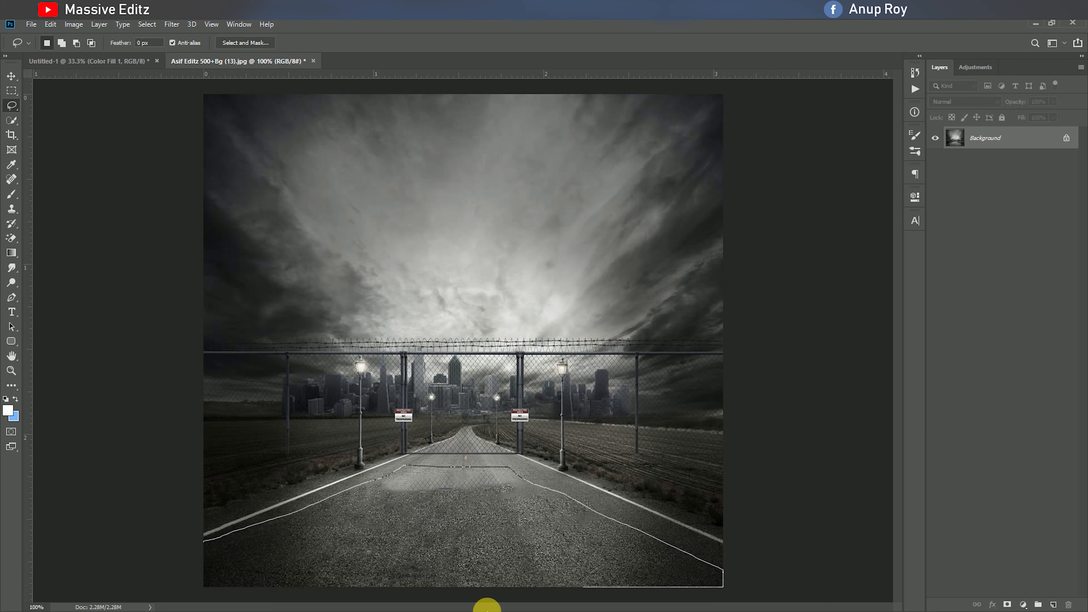
drag(164, 606, 160, 532)
click(12, 76)
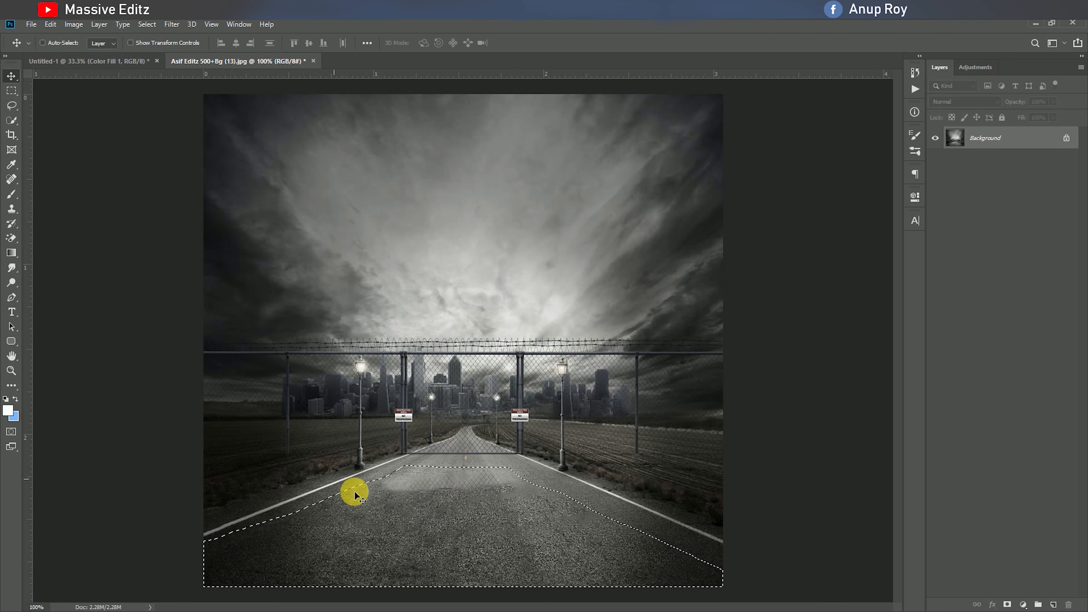
mouse_move(354, 492)
mouse_down()
mouse_move(278, 230)
mouse_move(121, 60)
mouse_move(384, 222)
mouse_move(473, 317)
mouse_move(454, 493)
mouse_move(474, 369)
mouse_move(430, 428)
mouse_move(437, 444)
mouse_up()
Enlarge the road layer with Free Transform until it spans the canvas width and position it over the lower part.
key(ctrl+t)
drag(444, 494, 465, 514)
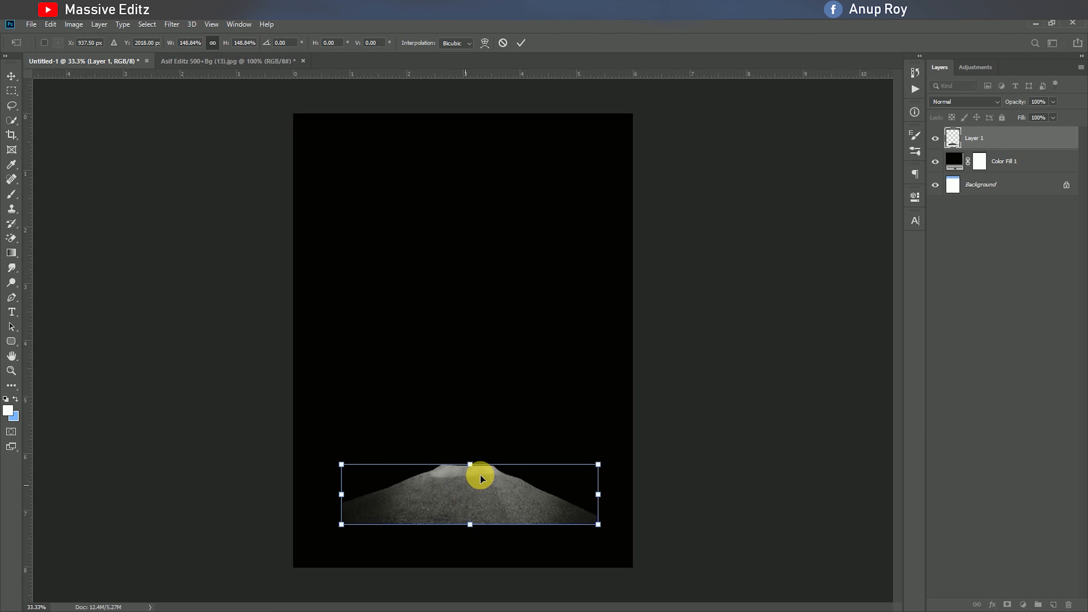
drag(470, 464, 492, 307)
drag(511, 463, 523, 521)
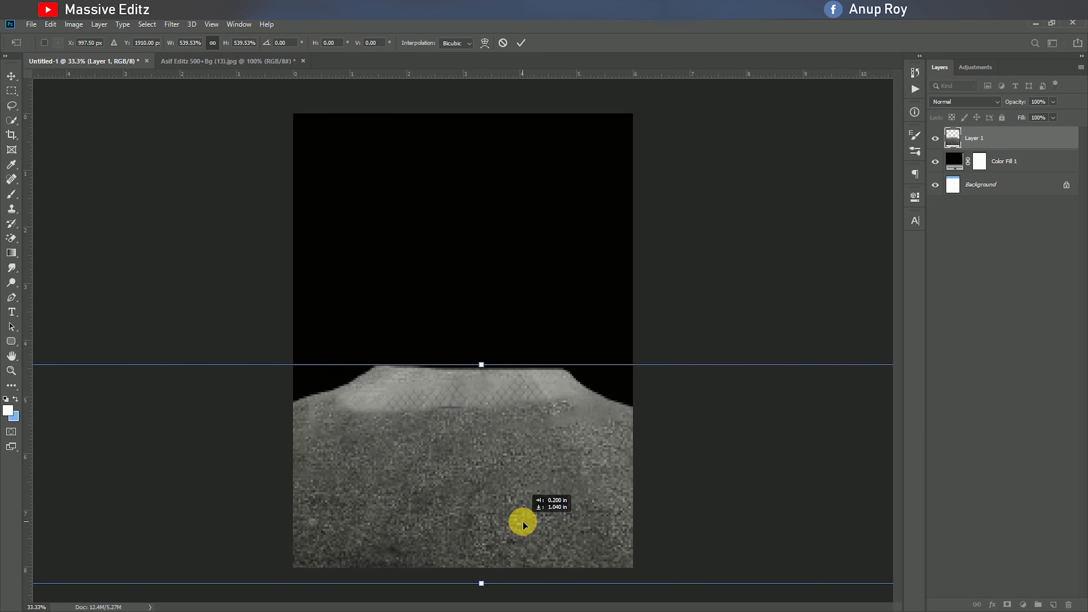
drag(481, 364, 482, 355)
click(521, 43)
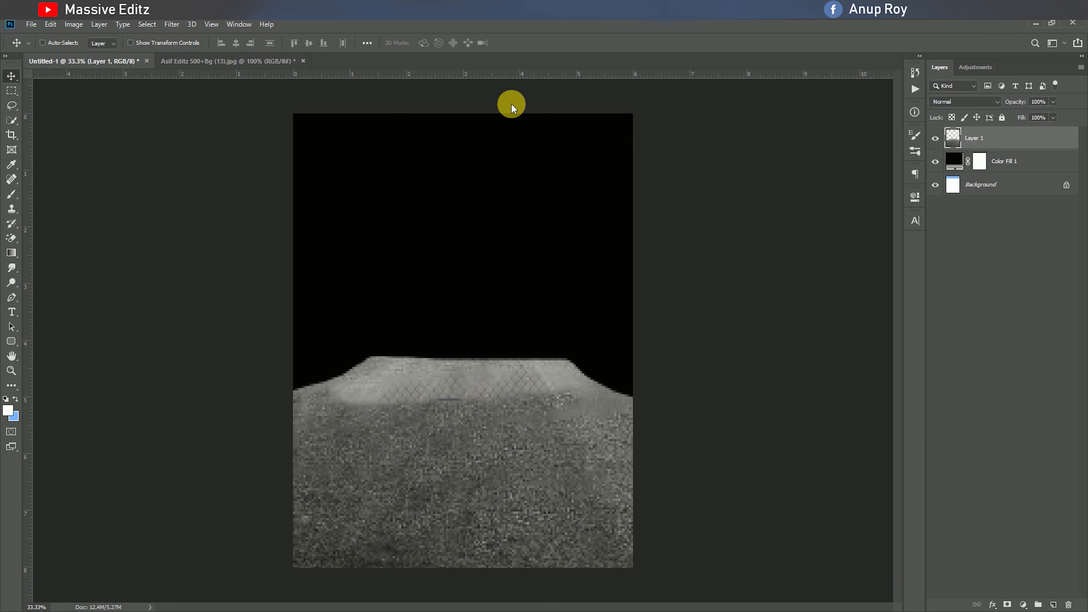
Add a Brightness/Contrast adjustment layer above the road with brightness -12 and contrast 88.
click(1024, 604)
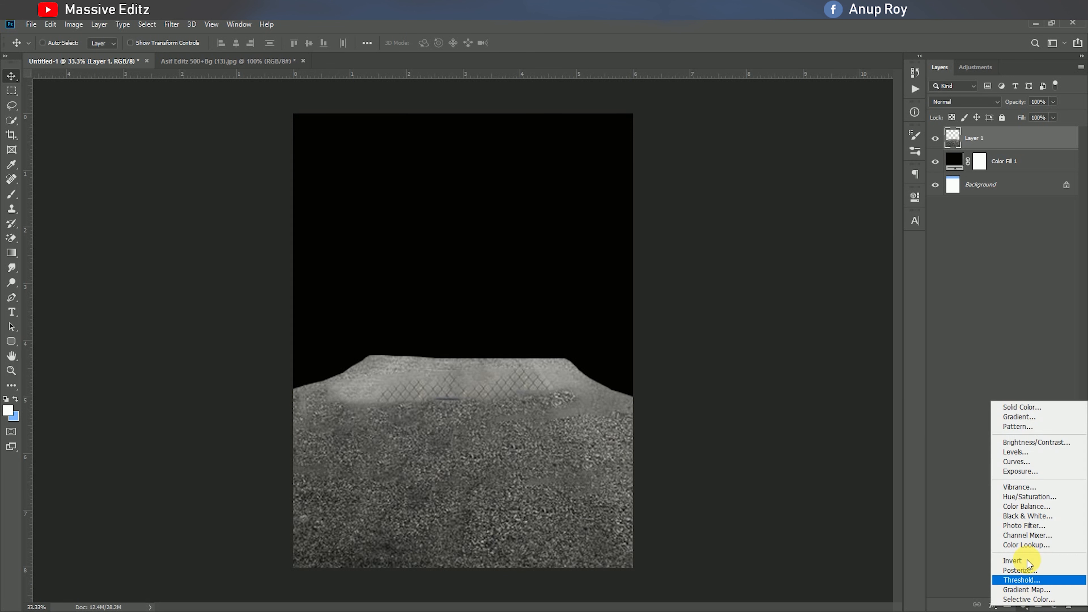
click(1030, 444)
drag(819, 285, 879, 282)
mouse_move(818, 261)
mouse_down()
mouse_move(780, 263)
mouse_move(826, 262)
mouse_move(801, 264)
mouse_move(813, 270)
mouse_up()
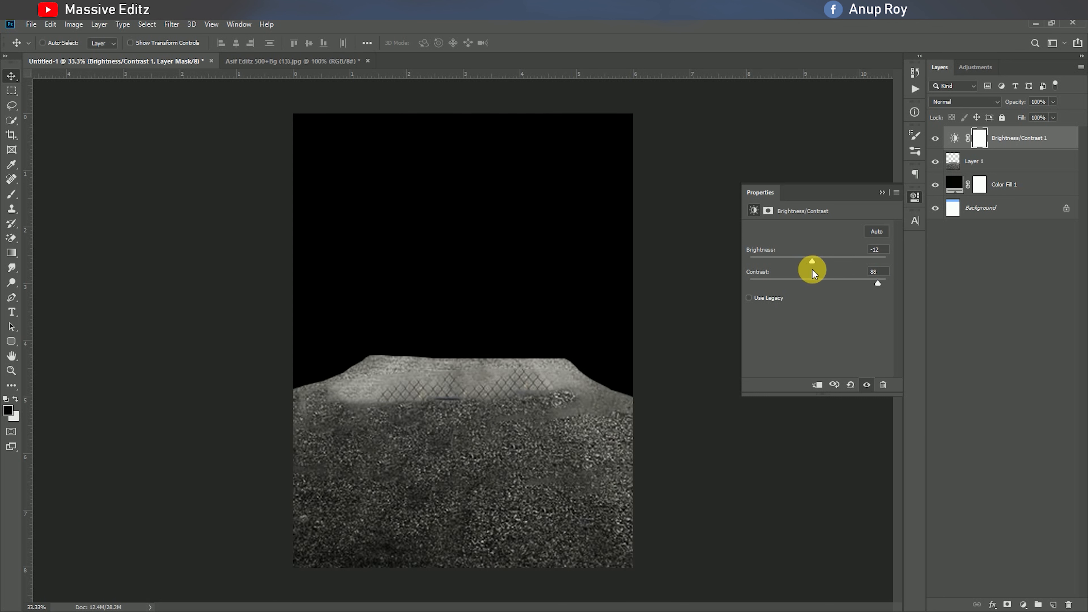
click(881, 192)
Add a Curves adjustment layer and pull the curve down to darken the road.
click(1024, 605)
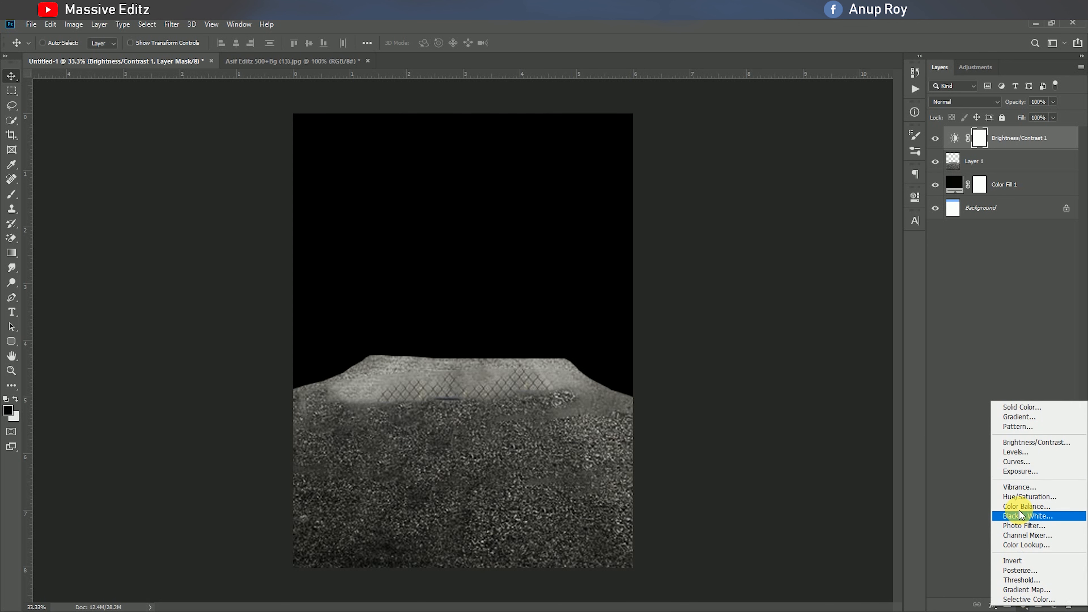
click(1021, 462)
drag(840, 291, 870, 299)
click(882, 193)
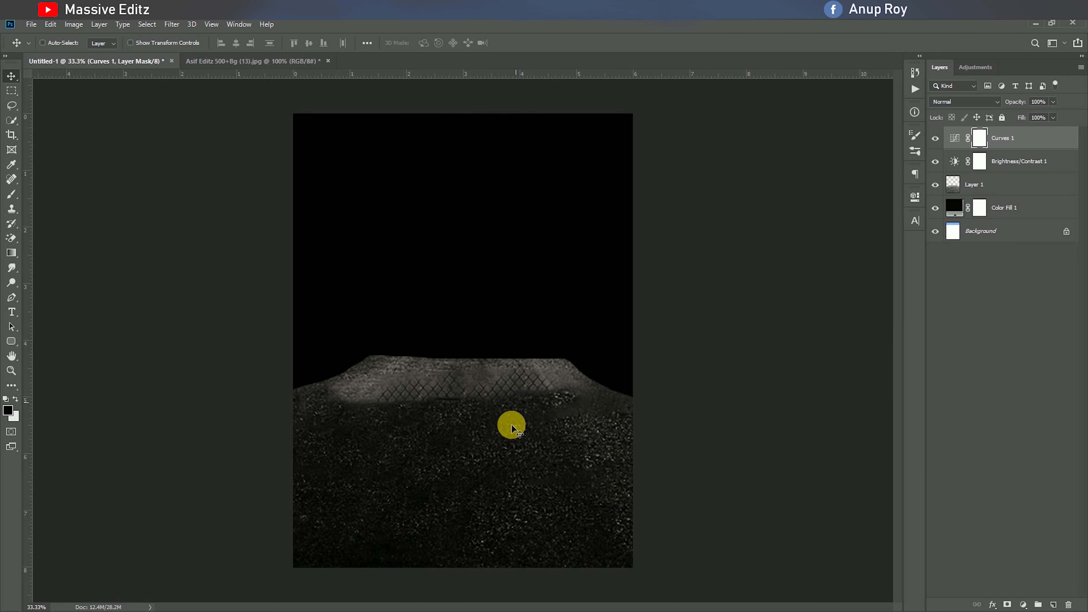
Shift the road layer slightly upward and set the Eraser to a soft round 511 px brush at 64% opacity.
click(962, 195)
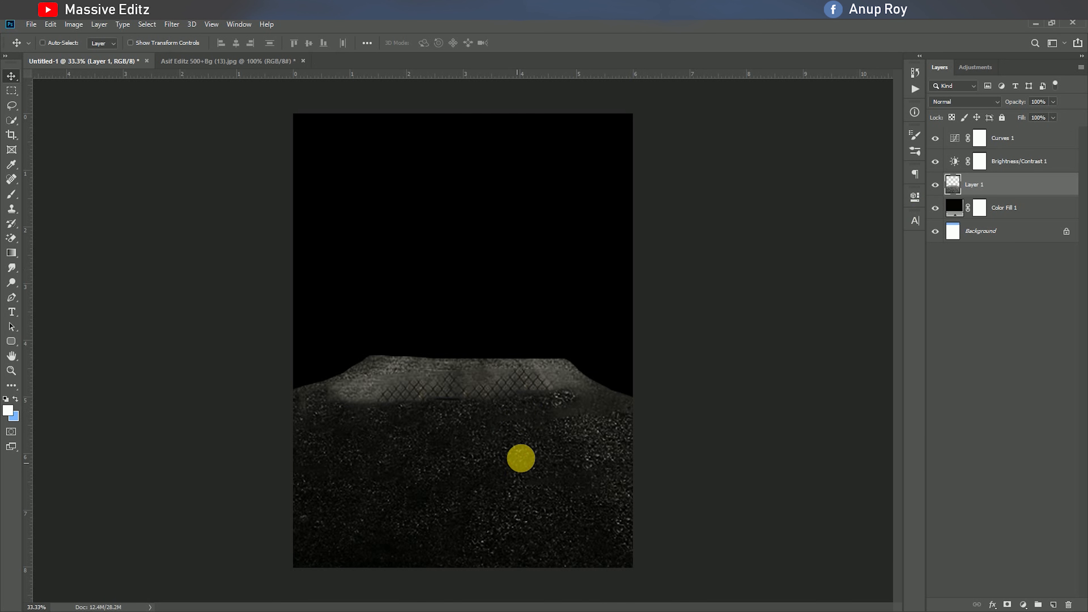
drag(520, 457, 528, 435)
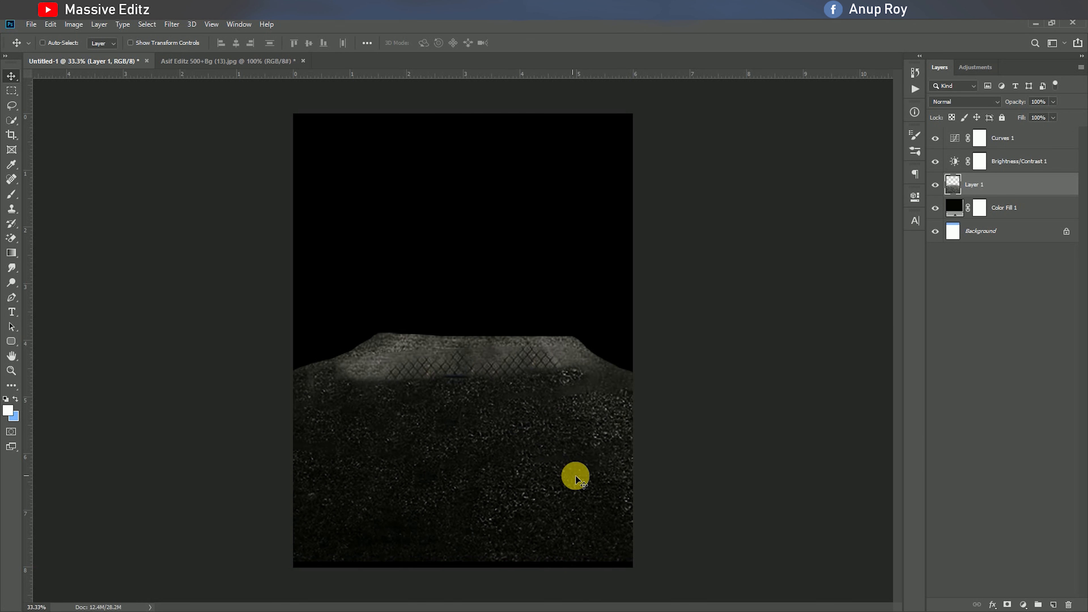
right_click(14, 236)
click(60, 240)
click(61, 44)
click(97, 157)
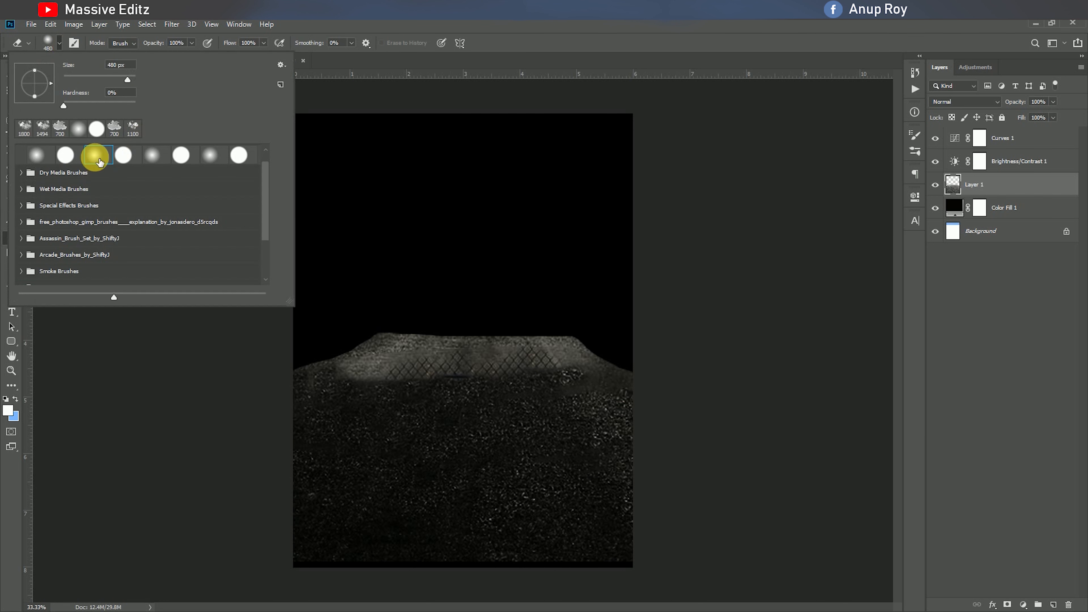
drag(128, 79, 130, 79)
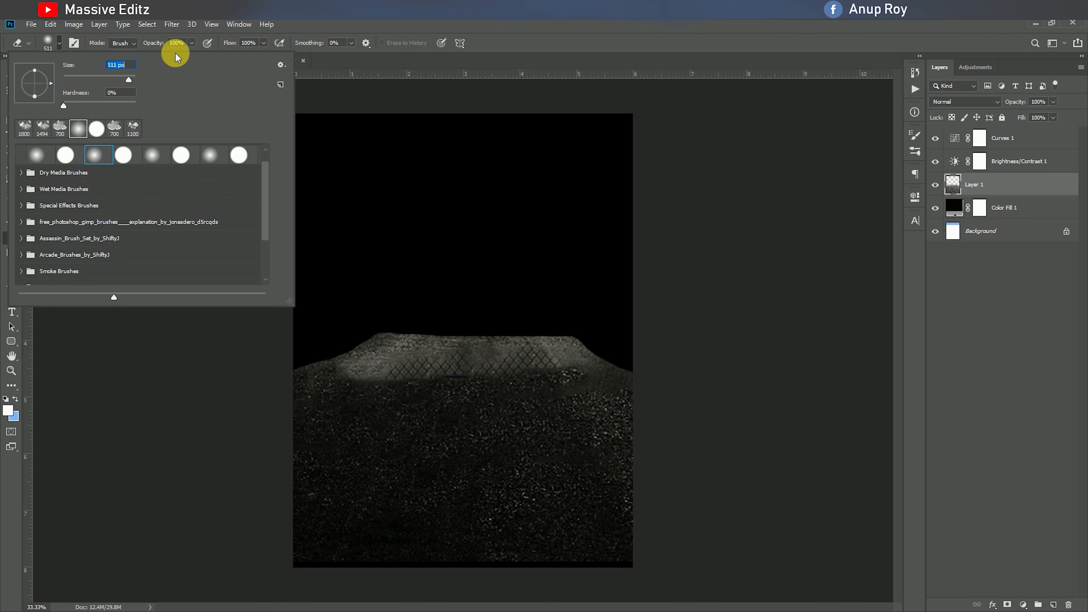
click(191, 43)
Erase the upper, side and lower edges of the road so they fade softly into the black background.
mouse_move(337, 288)
mouse_down()
mouse_move(343, 366)
mouse_move(656, 348)
mouse_move(645, 394)
mouse_move(499, 372)
mouse_move(271, 593)
mouse_move(297, 413)
mouse_move(321, 402)
mouse_move(319, 372)
mouse_move(510, 611)
mouse_move(349, 606)
mouse_move(721, 550)
mouse_move(706, 443)
mouse_move(684, 420)
mouse_move(702, 592)
mouse_move(651, 368)
mouse_move(339, 415)
mouse_move(292, 572)
mouse_move(360, 351)
mouse_up()
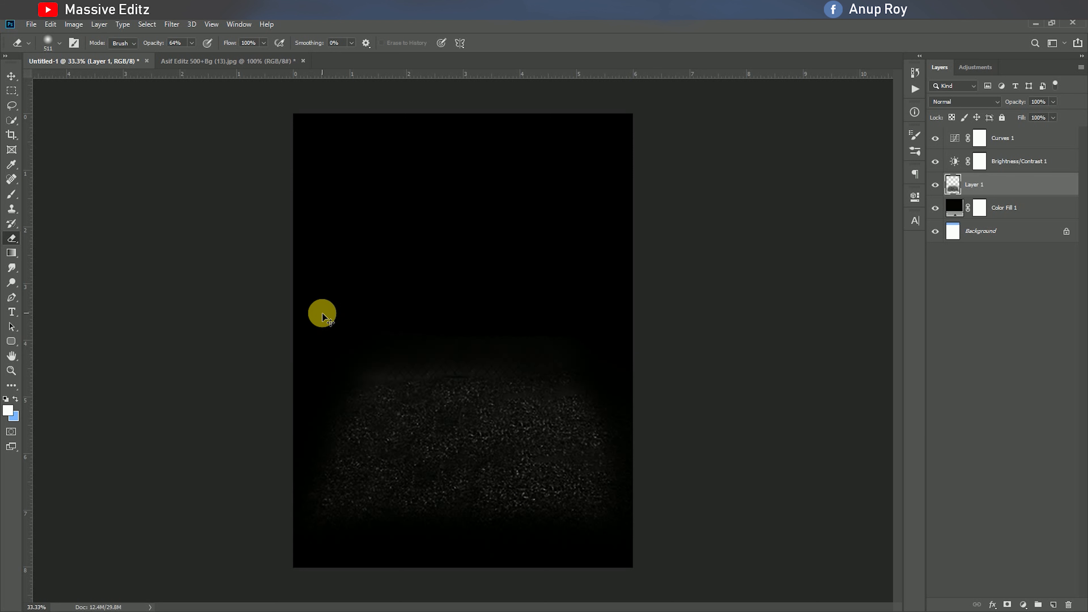
key(ctrl+z)
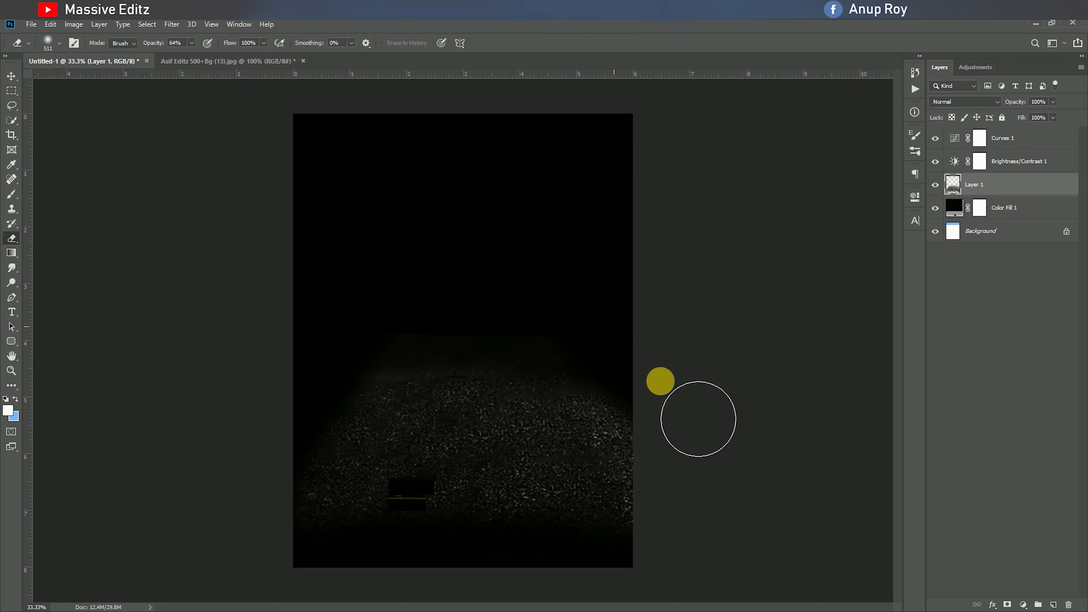
drag(627, 598, 381, 611)
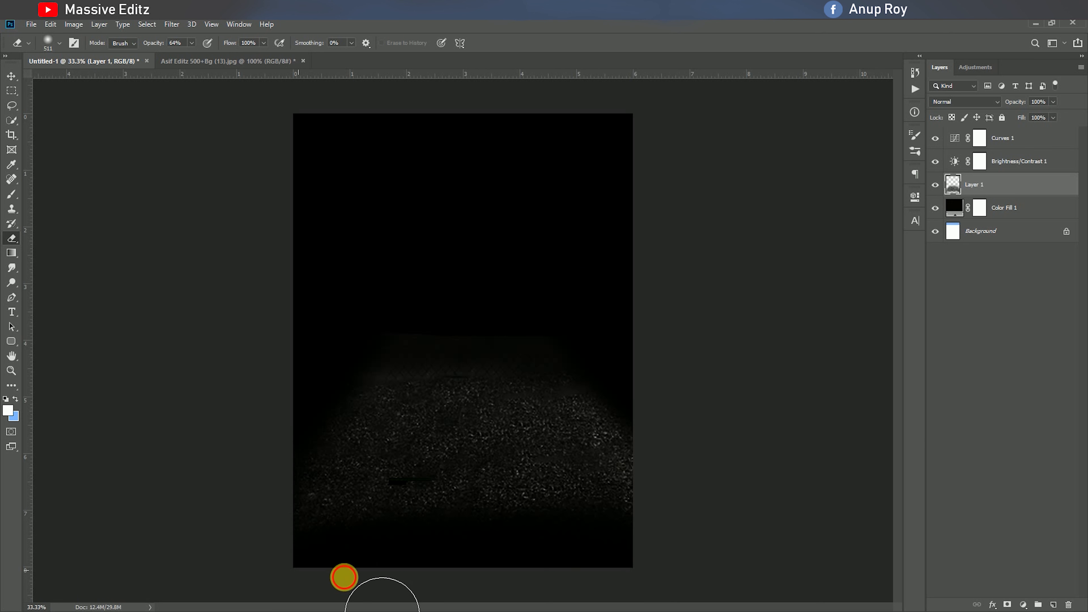
click(12, 76)
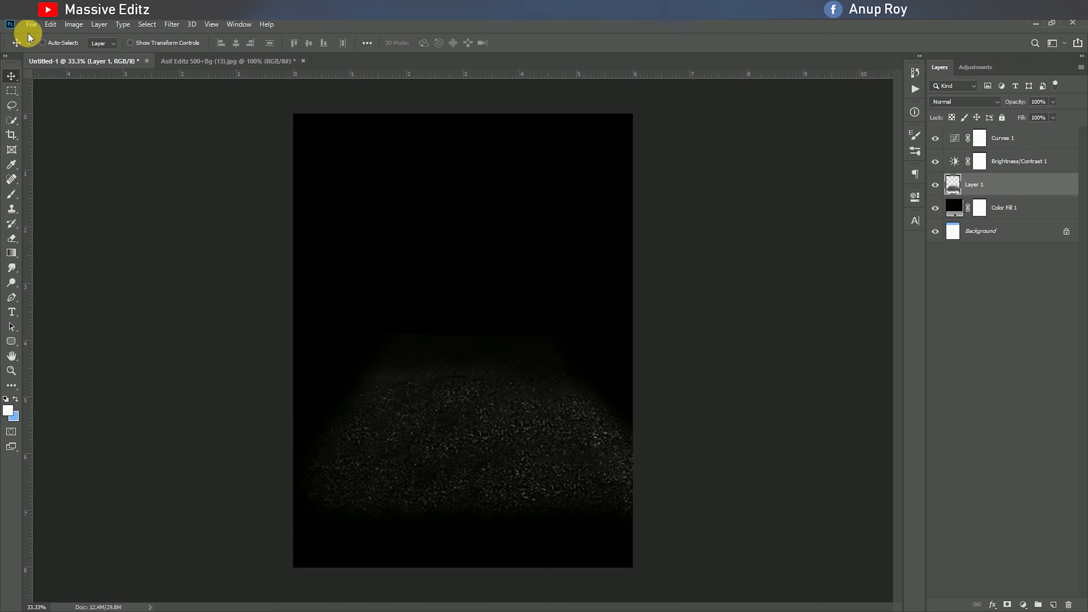
Open the red Ferrari PNG, move the car into Untitled-1 and place its layer above the Curves adjustment.
click(31, 24)
click(47, 44)
click(380, 111)
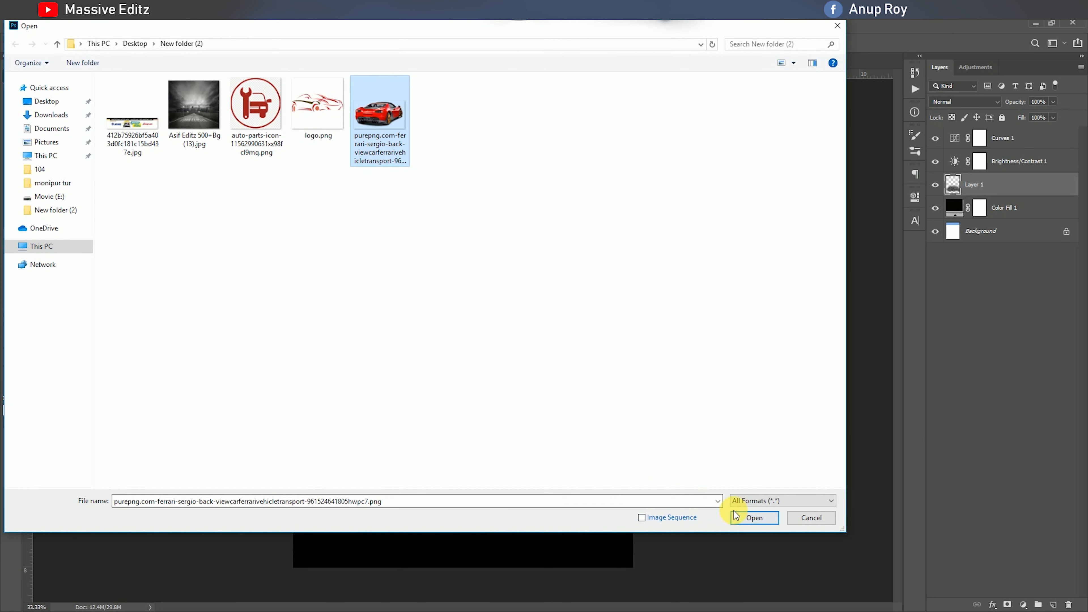
click(735, 514)
drag(514, 311, 459, 363)
drag(1005, 184, 1027, 133)
Enlarge the car with Free Transform and position it centrally over the upper part of the road.
key(ctrl+t)
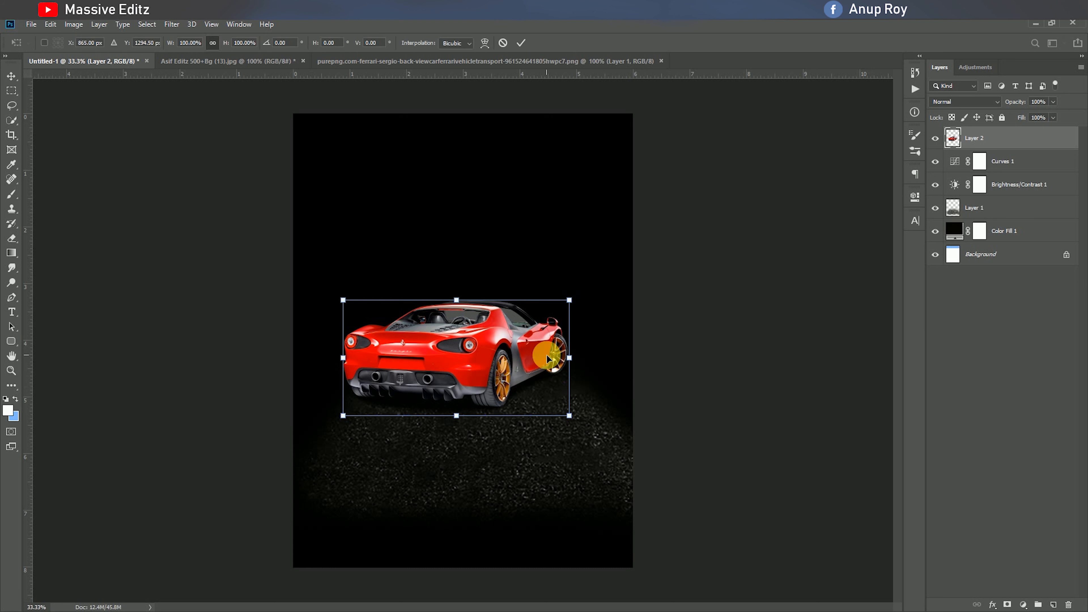
drag(570, 300, 609, 277)
drag(582, 338, 577, 349)
click(521, 42)
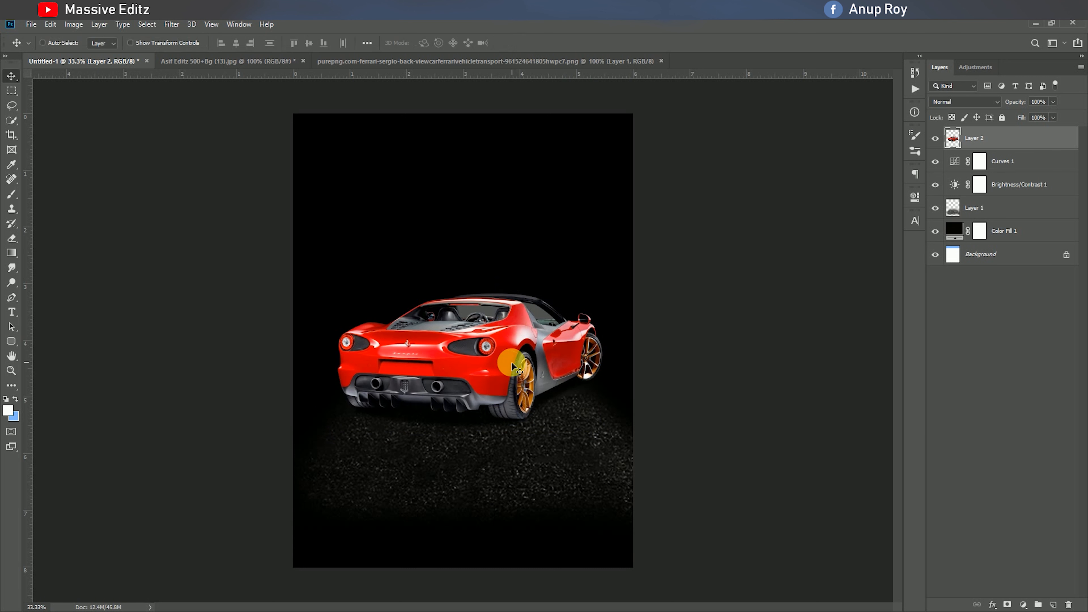
drag(512, 362, 504, 362)
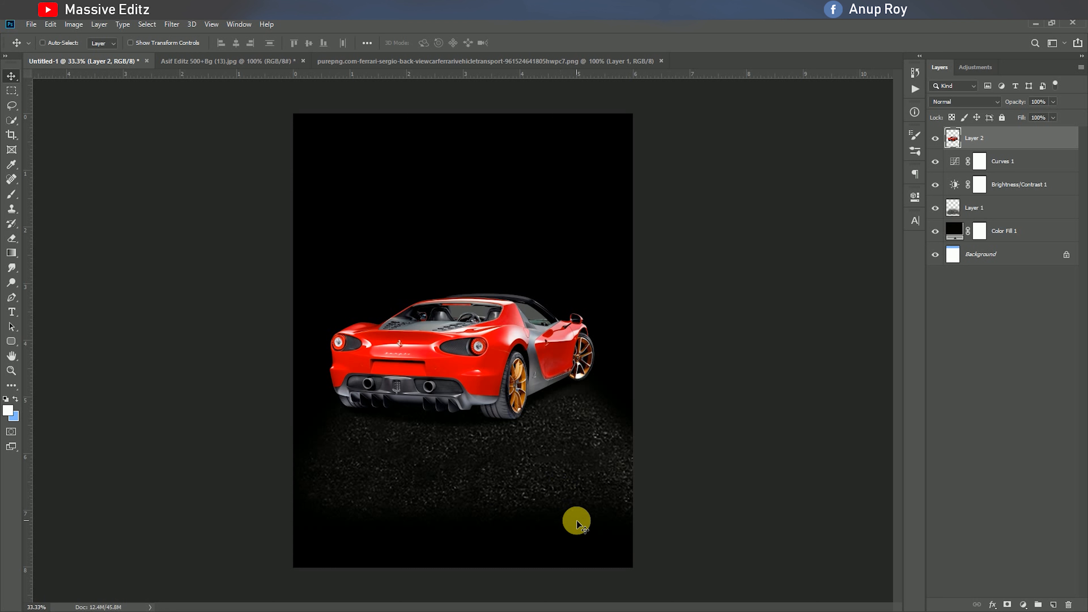
Erase more of the road layer's side edges with the soft Eraser so both sides blend into black.
click(11, 243)
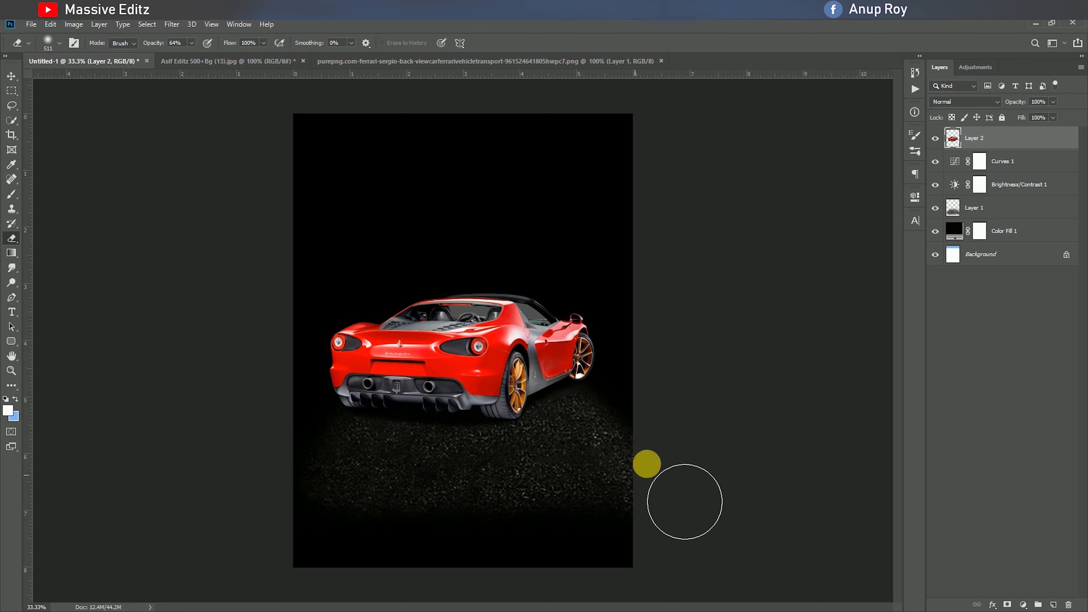
click(1001, 208)
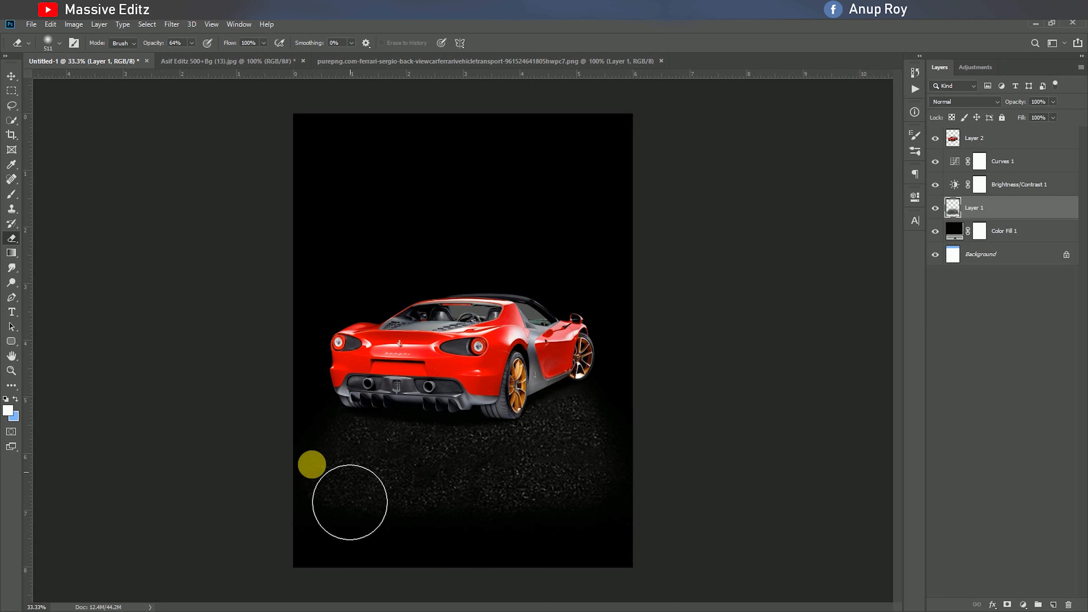
mouse_move(318, 395)
mouse_down()
mouse_move(271, 405)
mouse_move(245, 456)
mouse_up()
mouse_move(493, 372)
mouse_down()
mouse_move(543, 343)
mouse_move(565, 371)
mouse_up()
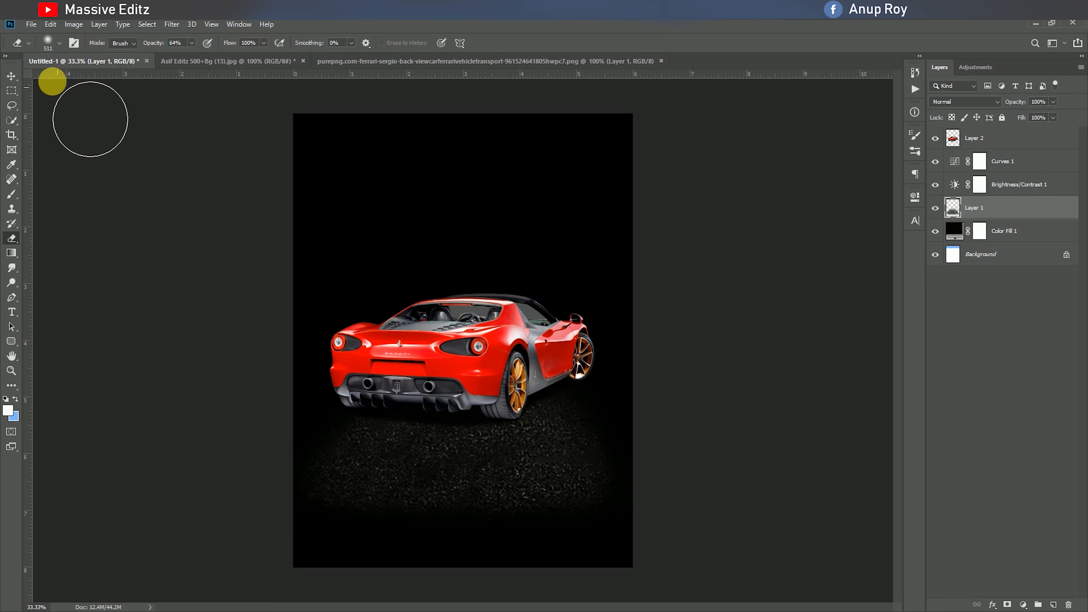
click(11, 76)
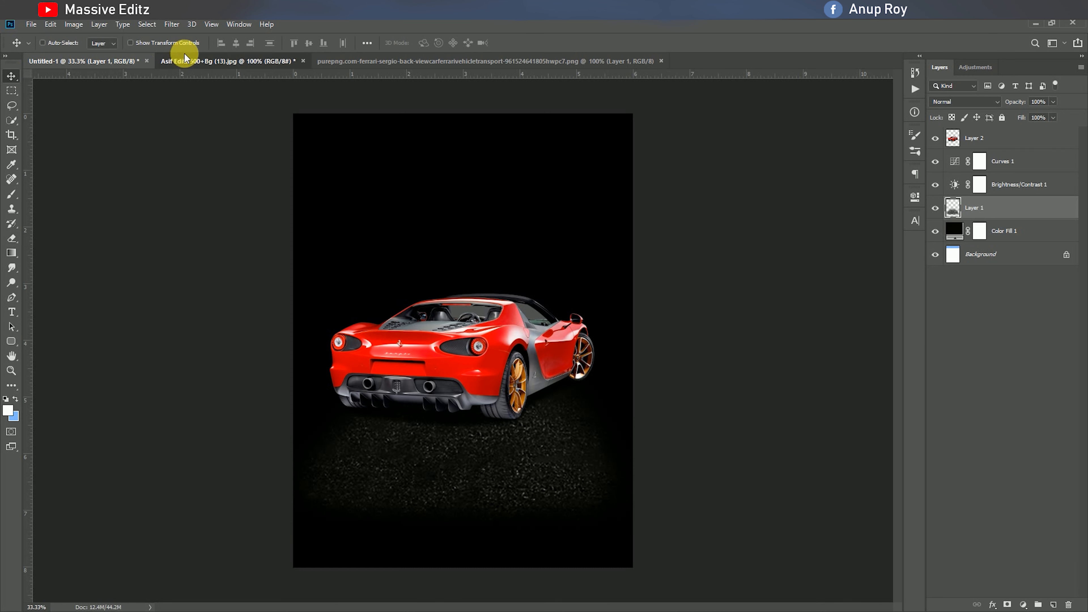
Close the road background image without saving, and close the Ferrari source image.
click(296, 61)
click(303, 61)
click(549, 241)
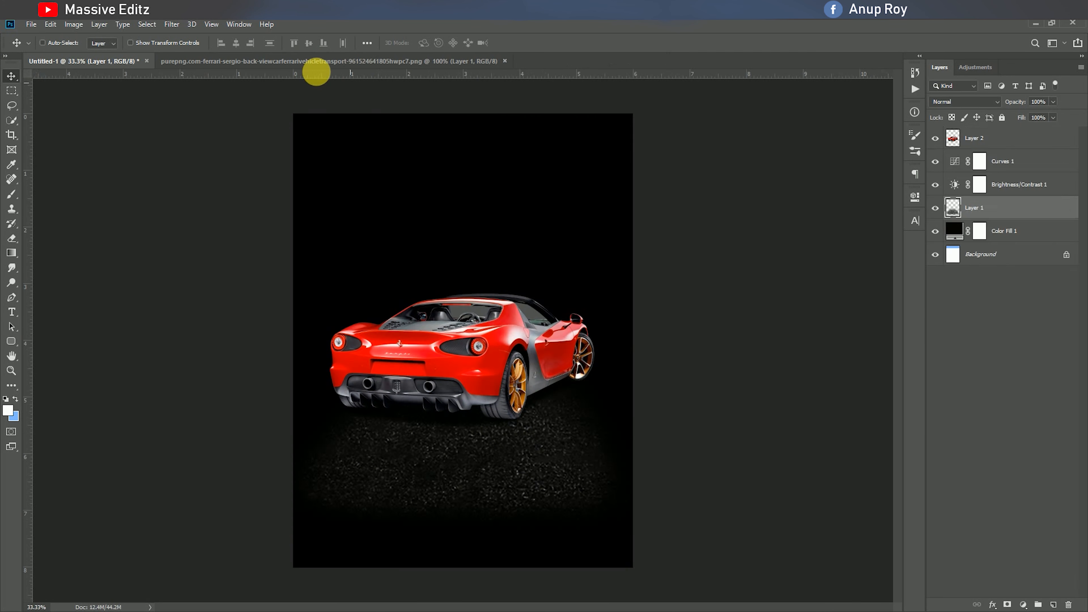
click(492, 60)
click(505, 61)
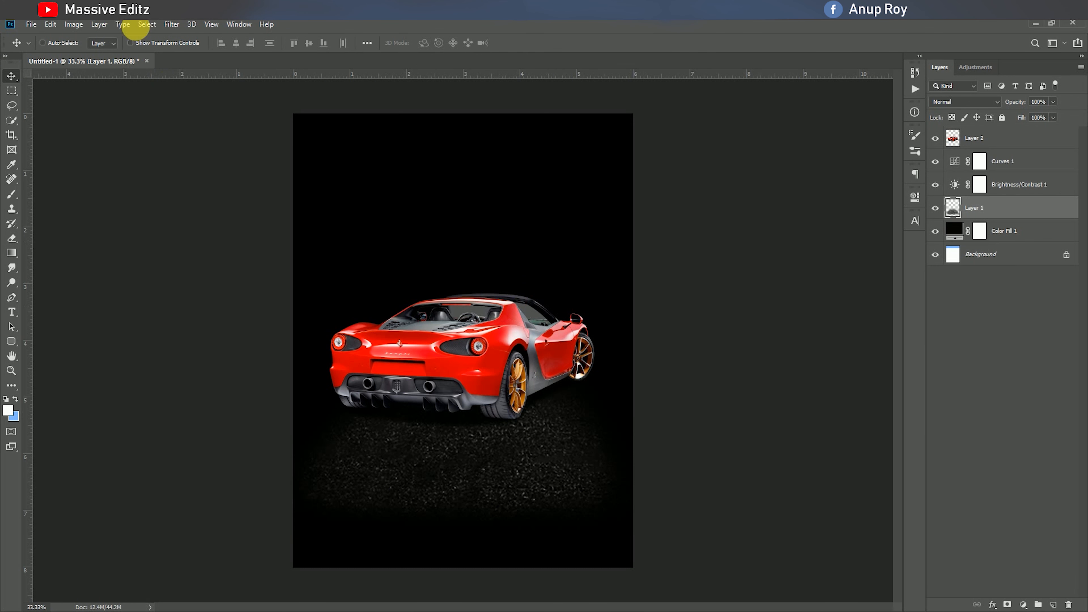
Open the sponsor banner 412b75926bf5a403d0fc181c15bd437e.jpg and unlock its background layer.
click(34, 25)
click(64, 46)
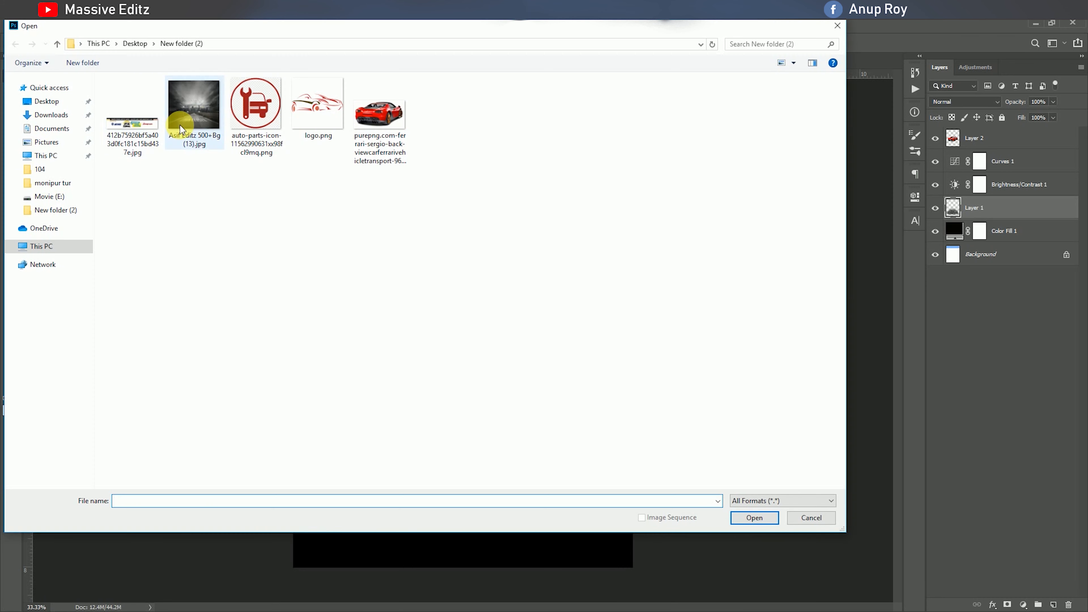
click(133, 116)
click(743, 516)
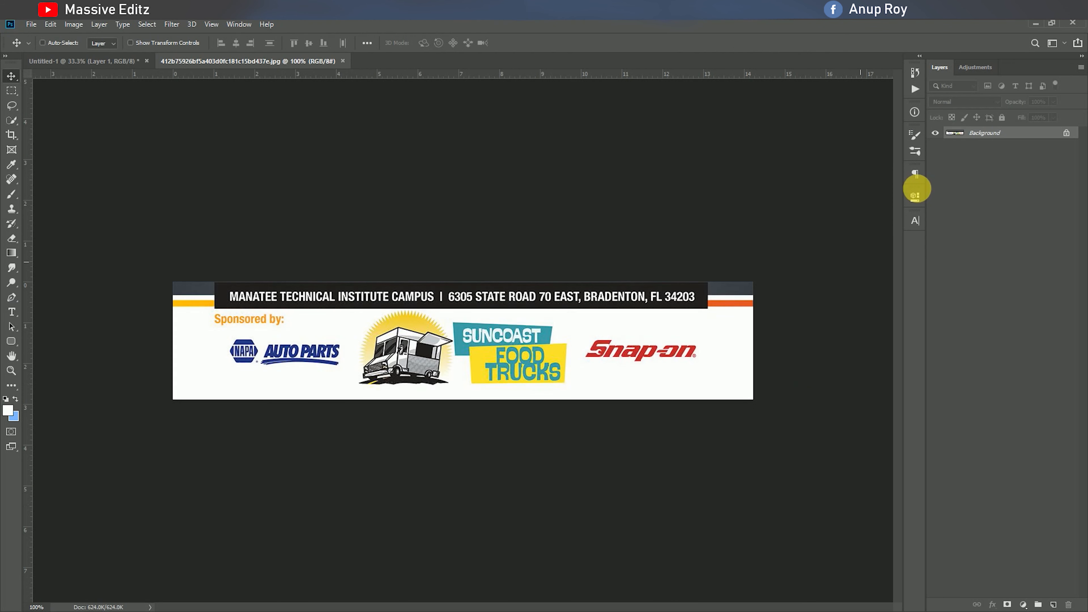
click(1075, 135)
Move the sponsor banner into Untitled-1 as the uppermost layer and place it over the lower part of the poster.
drag(473, 337, 444, 293)
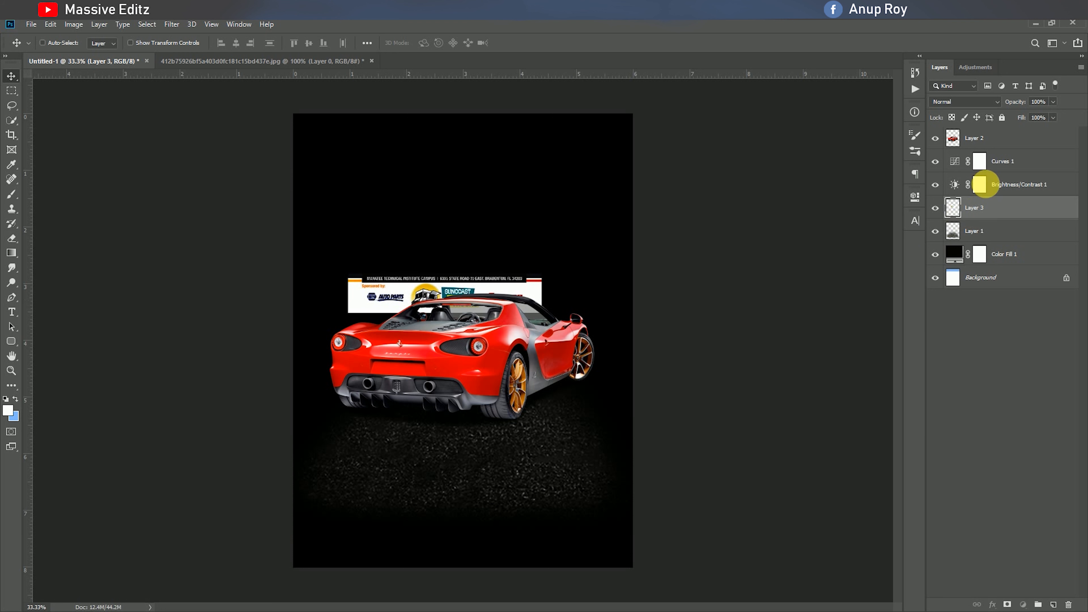
drag(986, 184, 932, 122)
drag(468, 294, 634, 552)
Scale the sponsor banner to 175.78% with Free Transform to span the canvas width and nudge it down to the lower edge.
key(ctrl+t)
drag(566, 532, 567, 523)
click(521, 42)
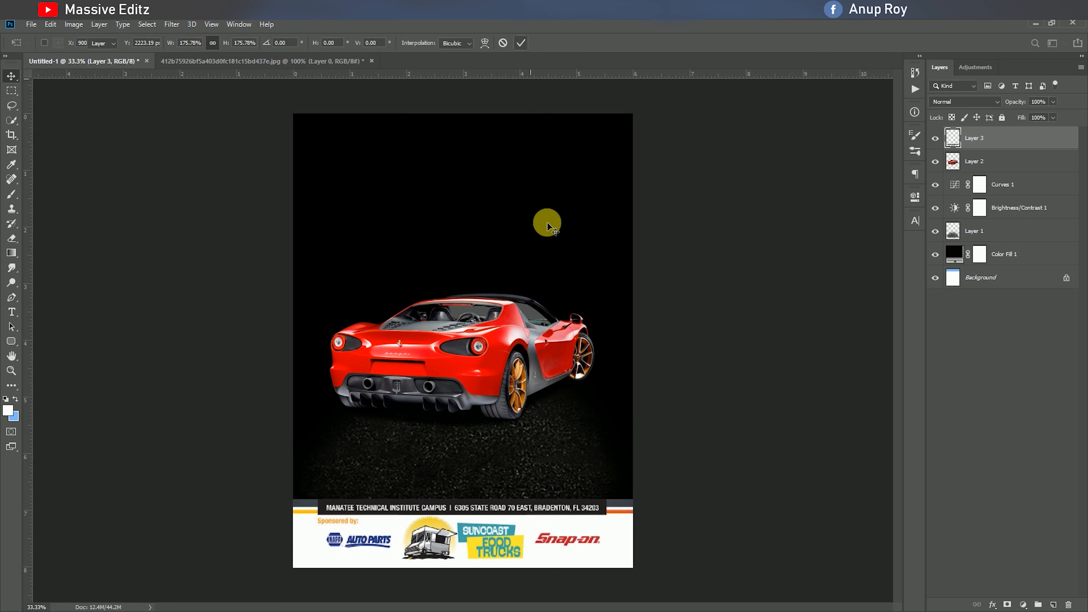
key(Down)
key(Down)
key(Down)
key(Down)
key(Down)
key(Down)
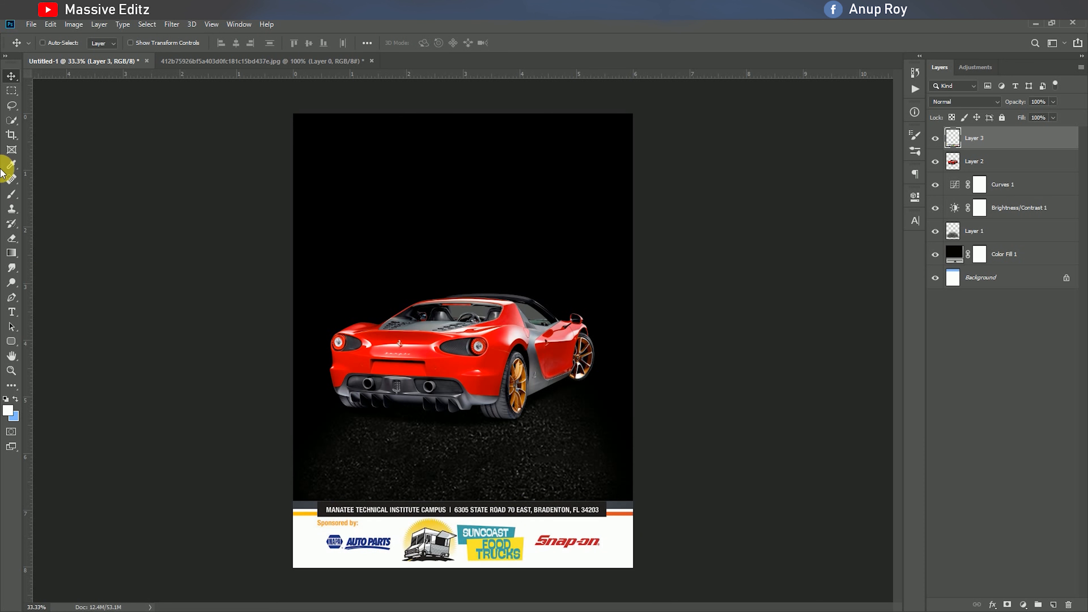
Lasso and delete the dark grey blocks at both upper ends of the sponsor banner, and deselect.
click(10, 111)
scroll(617, 568, up, 2)
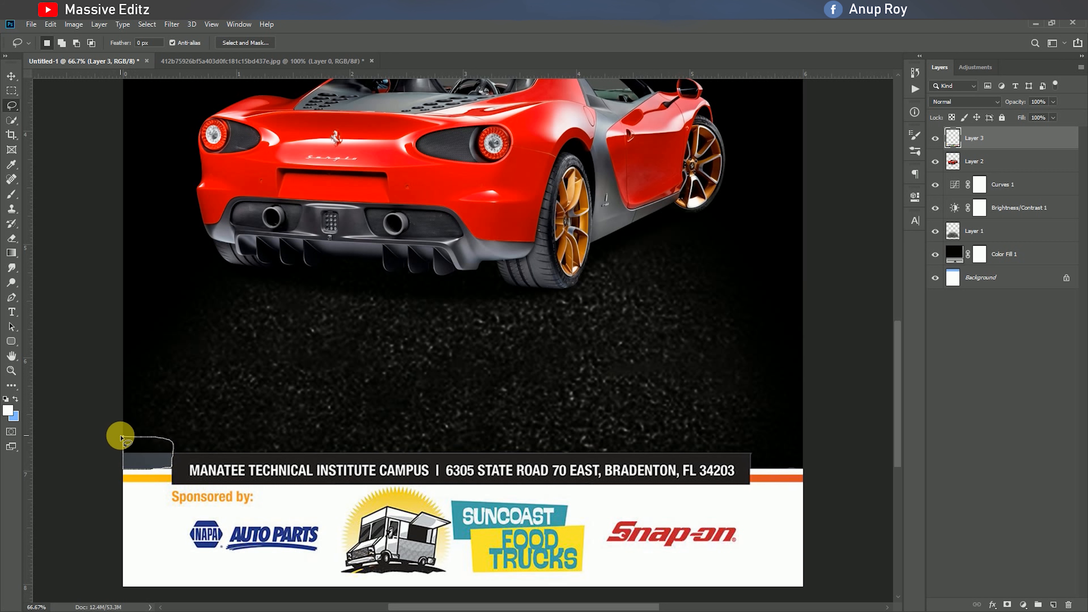
click(12, 78)
click(152, 24)
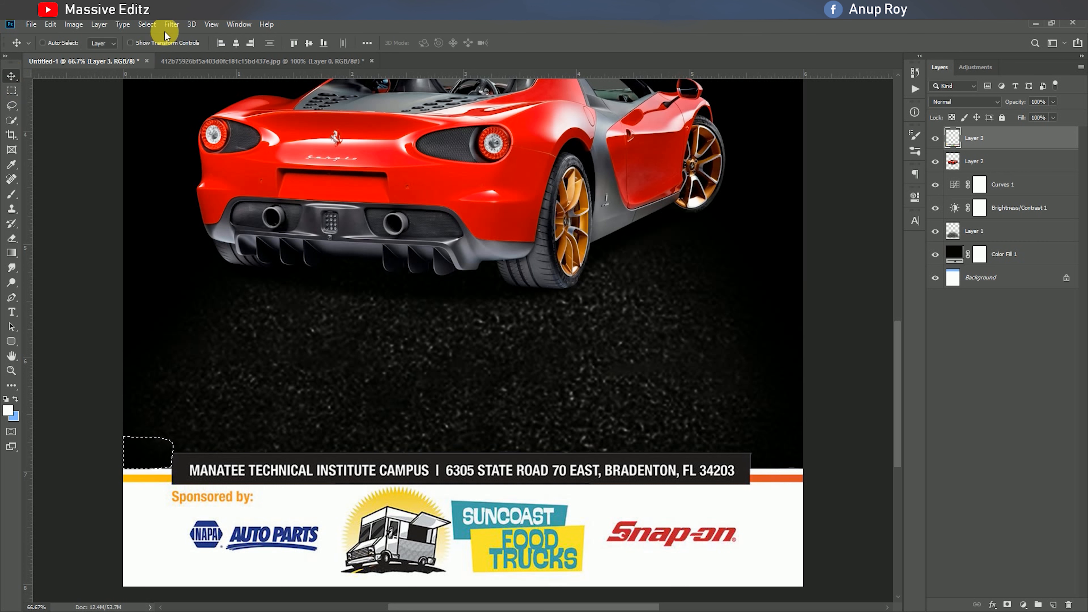
click(156, 50)
key(ctrl+minus)
key(ctrl+minus)
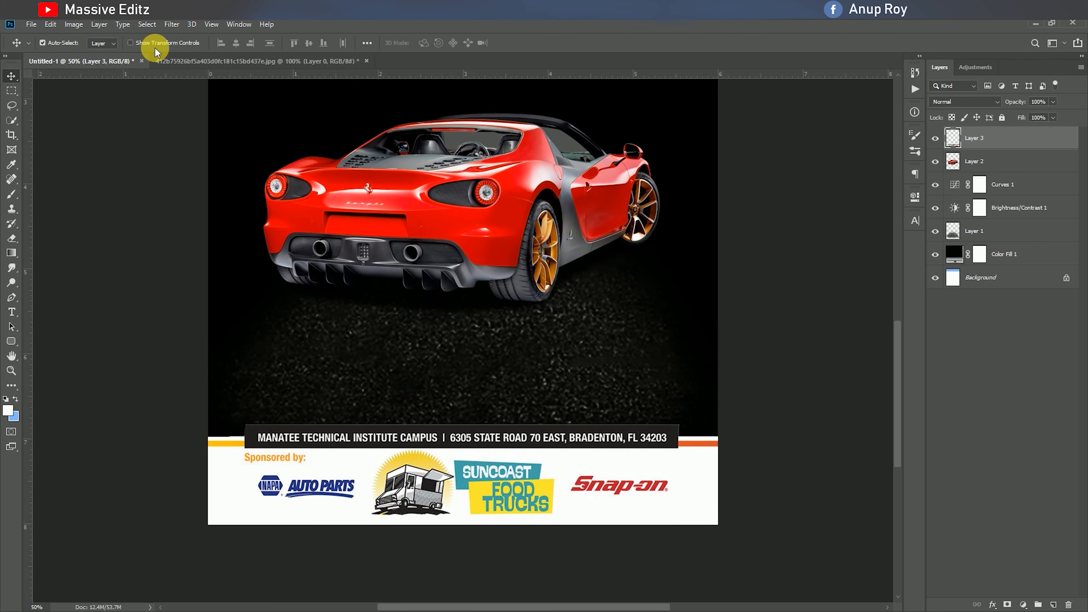
Open logo.png and move the car outline logo into Untitled-1 above the red car.
click(31, 24)
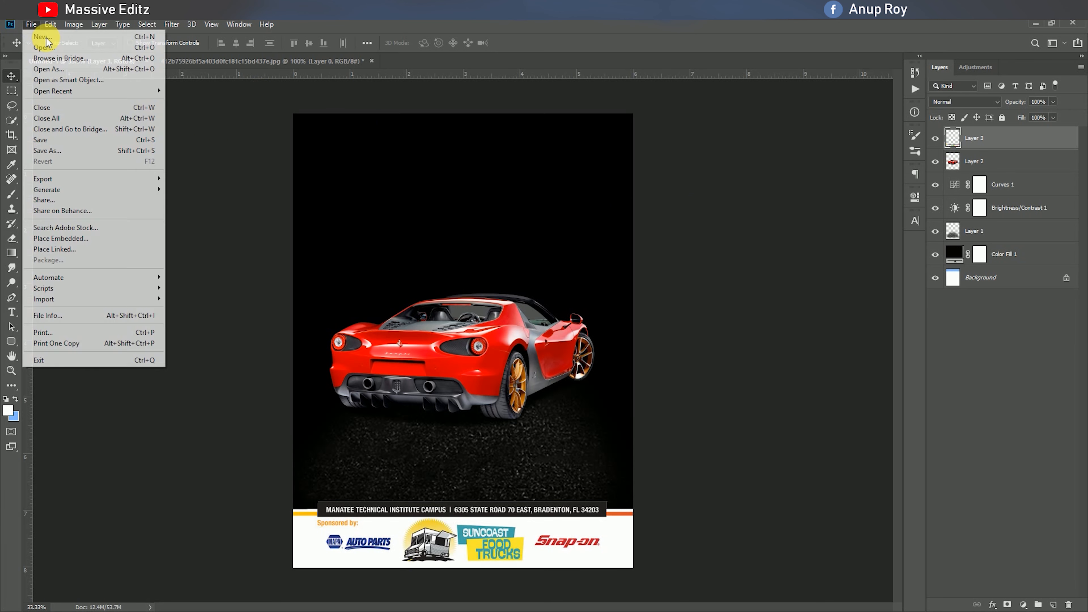
click(41, 43)
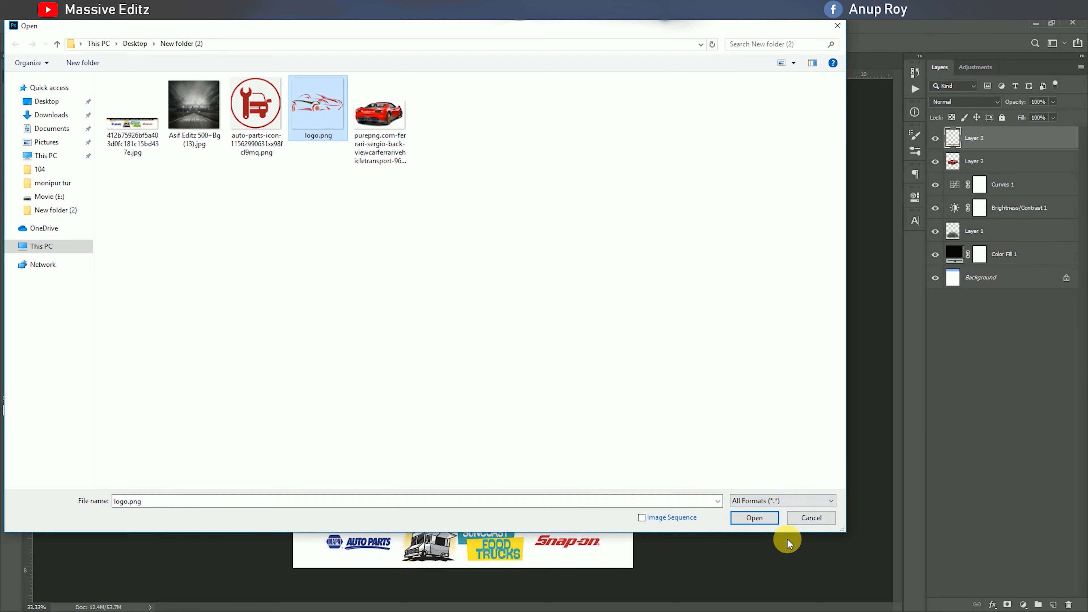
click(763, 517)
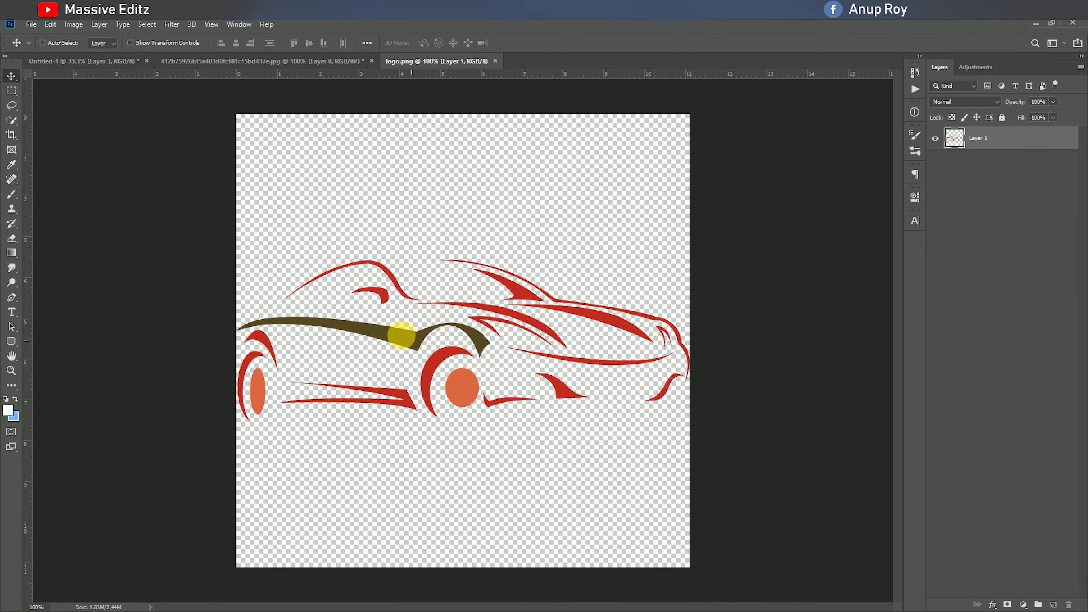
drag(402, 335, 490, 255)
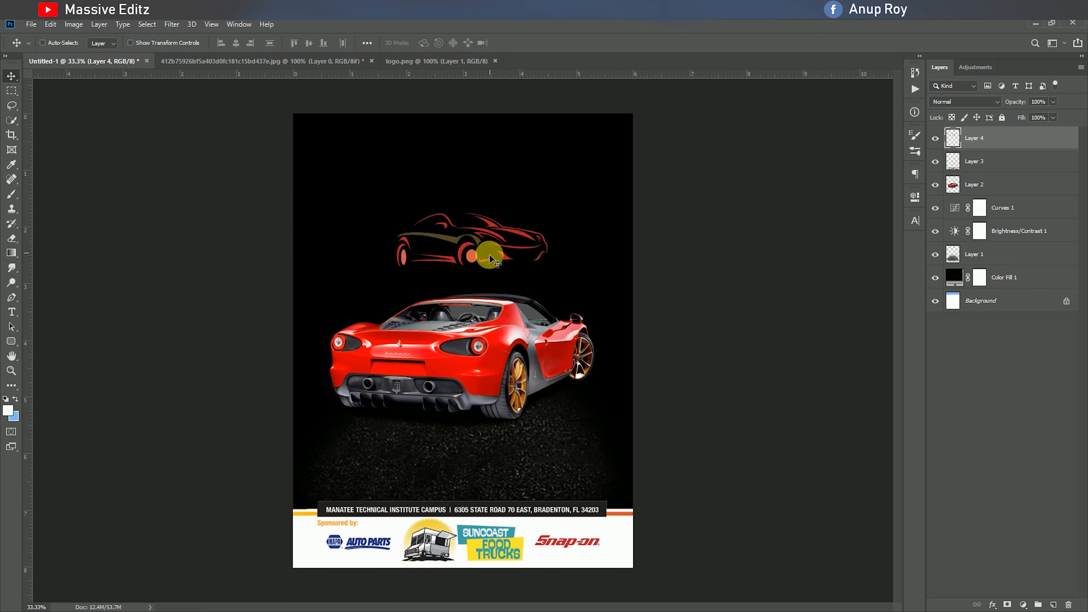
Flip the car outline logo horizontally with Free Transform.
right_click(466, 247)
key(ctrl+t)
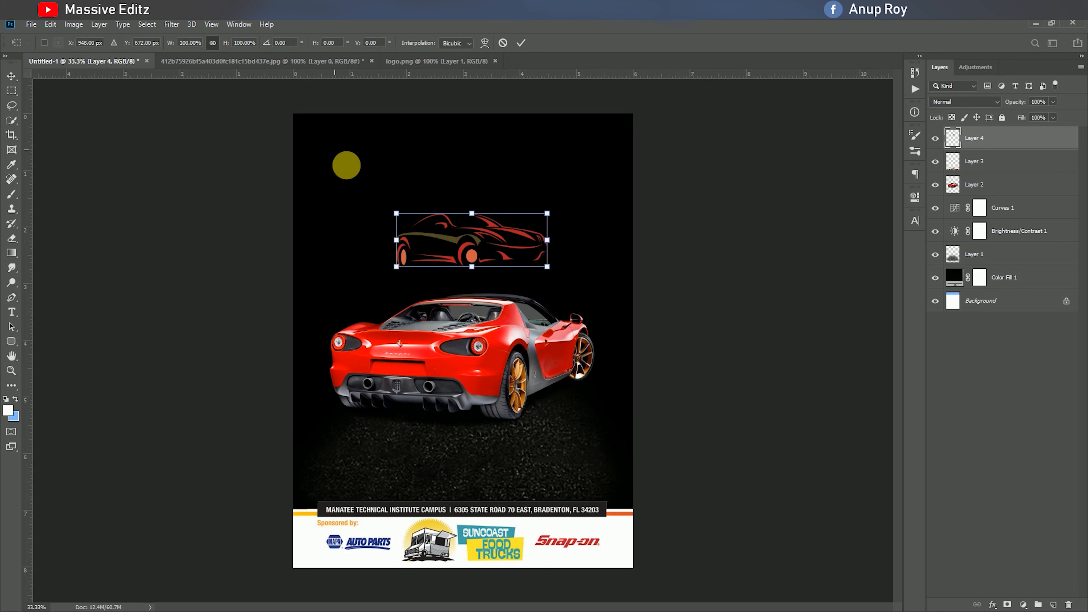
right_click(517, 254)
click(566, 395)
key(Return)
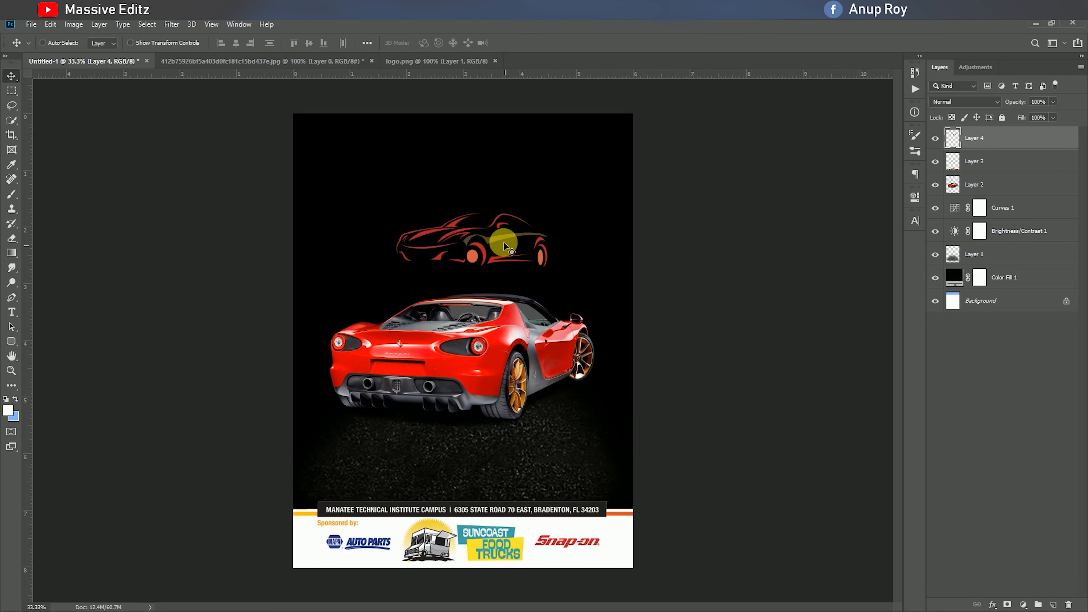
Move the logo to the upper part of the poster and scale it down, centred near the canvas's upper edge.
drag(503, 242, 501, 161)
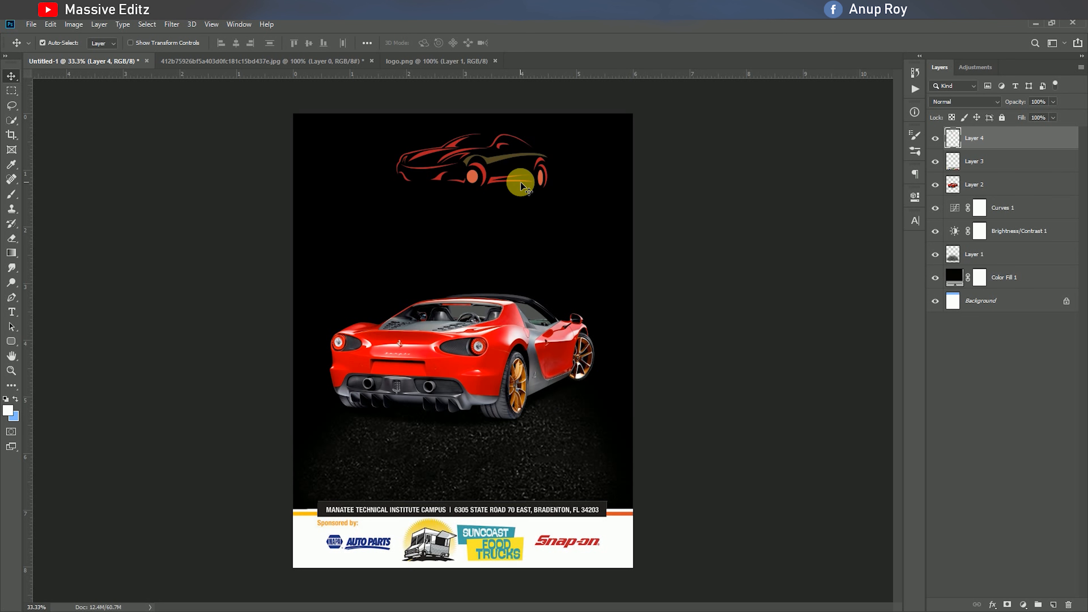
key(ctrl+t)
drag(547, 189, 474, 157)
click(521, 42)
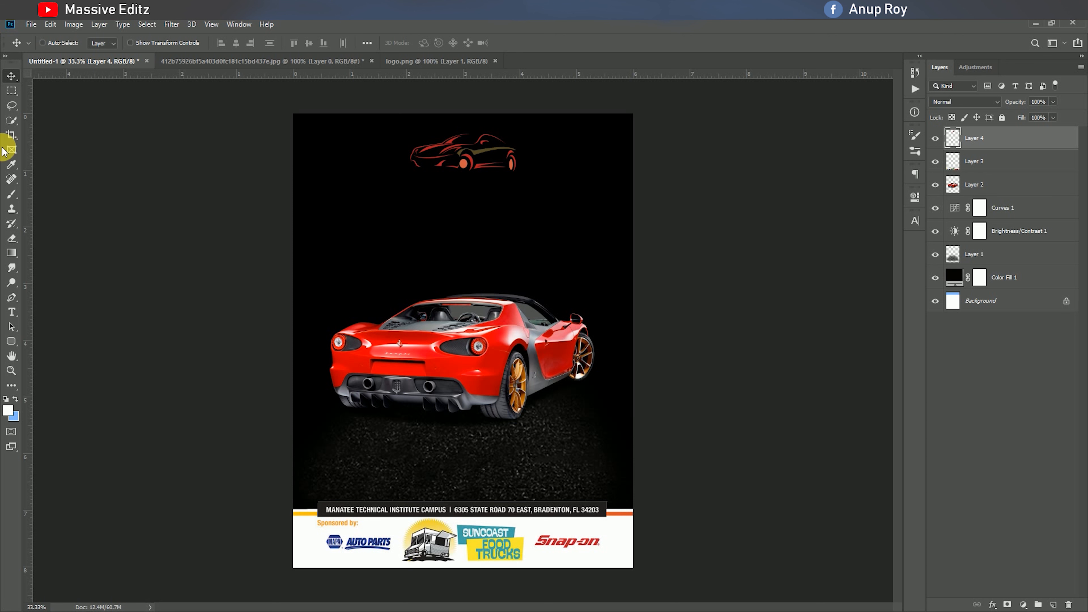
Create a new top layer and stamp white smoke over the red car with the 1800 px smoke brush.
click(9, 197)
click(56, 42)
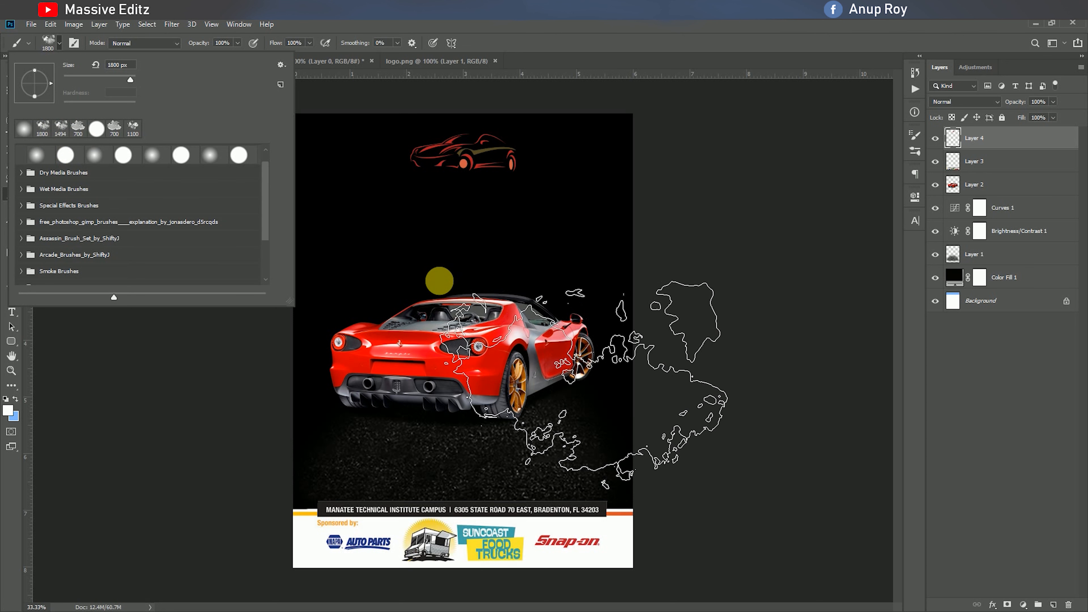
click(1054, 605)
click(448, 324)
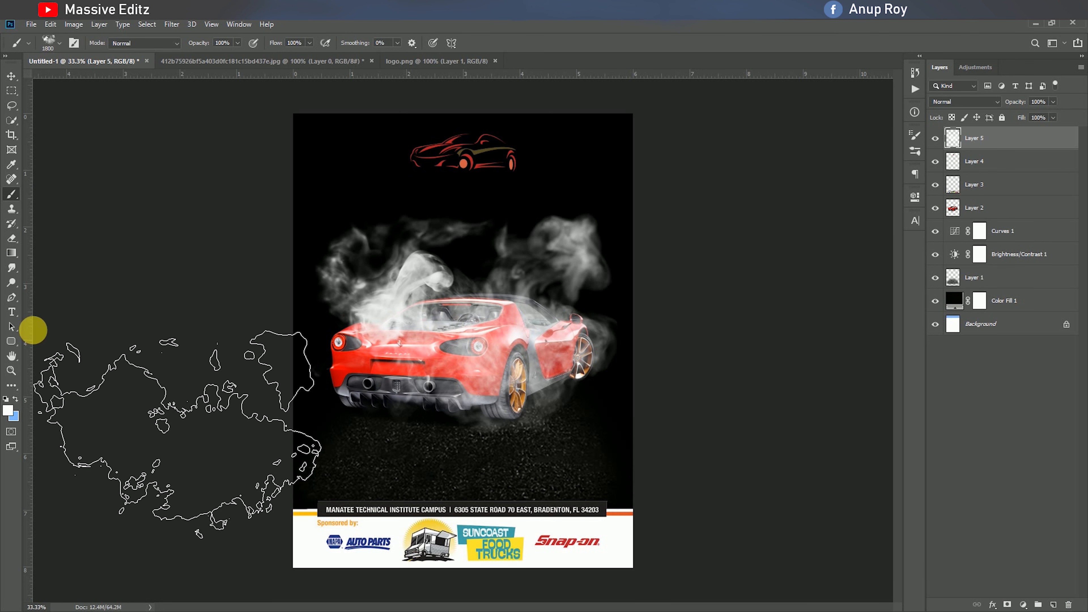
Place the smoke layer directly beneath the red car's layer and shift the smoke slightly down and sideways.
click(11, 76)
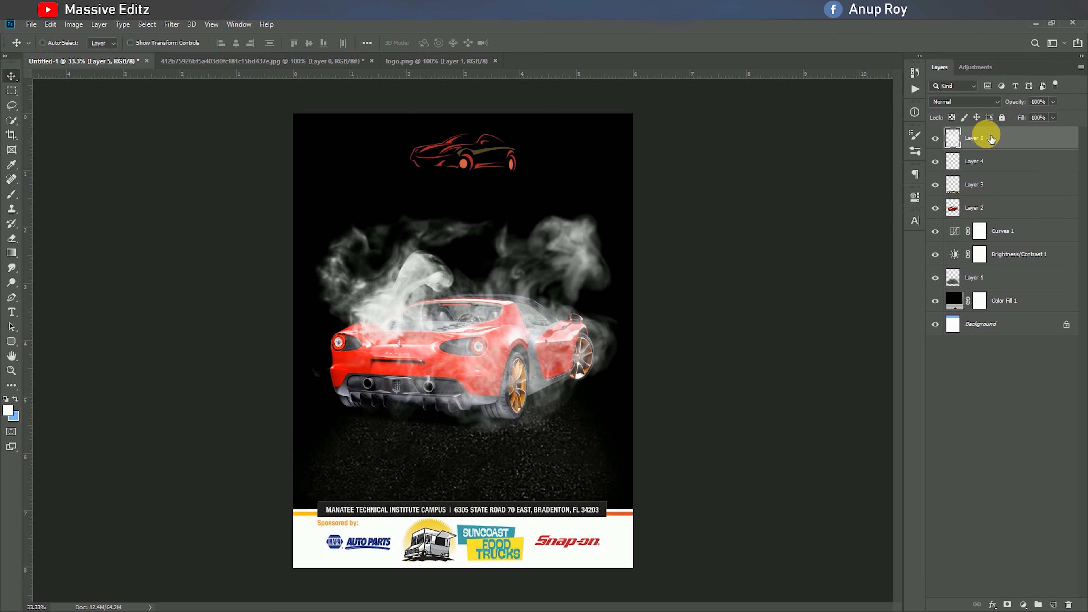
drag(991, 138, 943, 218)
mouse_move(532, 277)
mouse_down()
mouse_move(559, 265)
mouse_move(541, 287)
mouse_up()
Warp the smoke with Free Transform, bulging its upper edge upward and pulling its lower edge up behind the car.
key(ctrl+t)
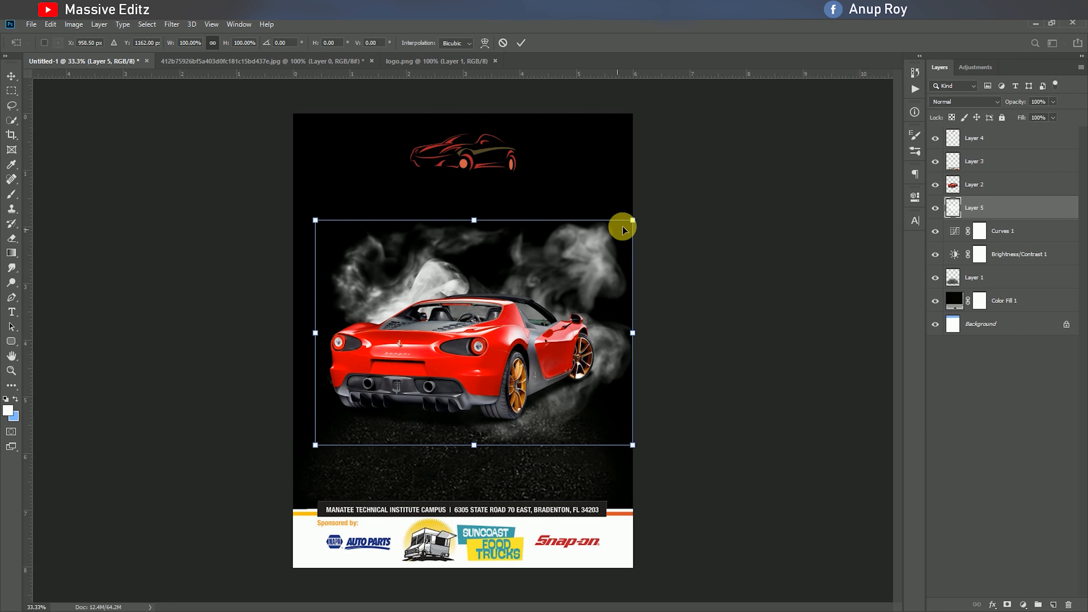
click(484, 42)
drag(531, 207, 532, 206)
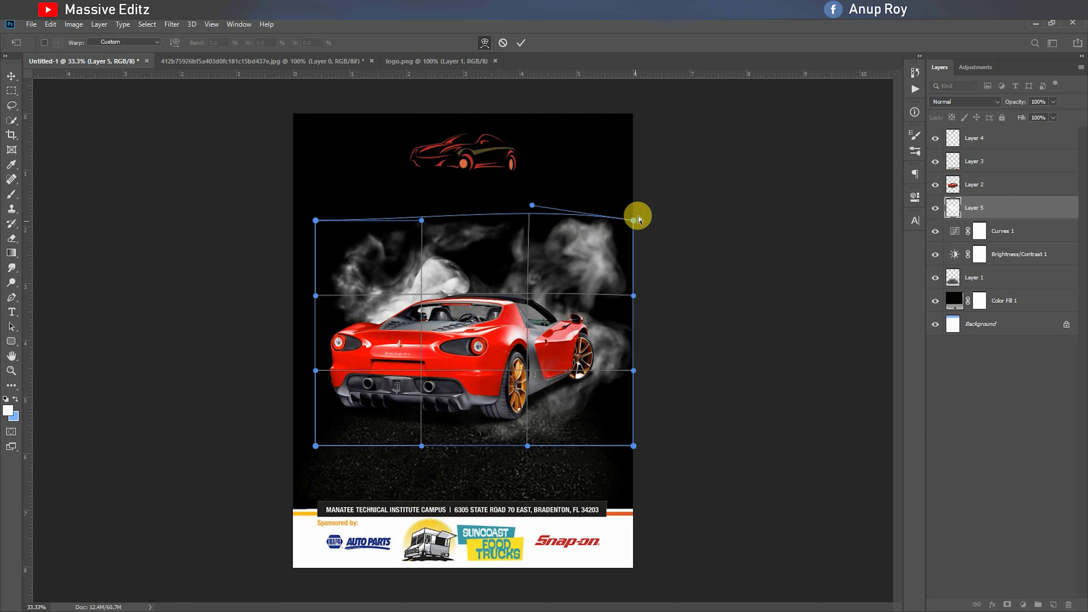
drag(639, 220, 640, 213)
drag(527, 446, 519, 388)
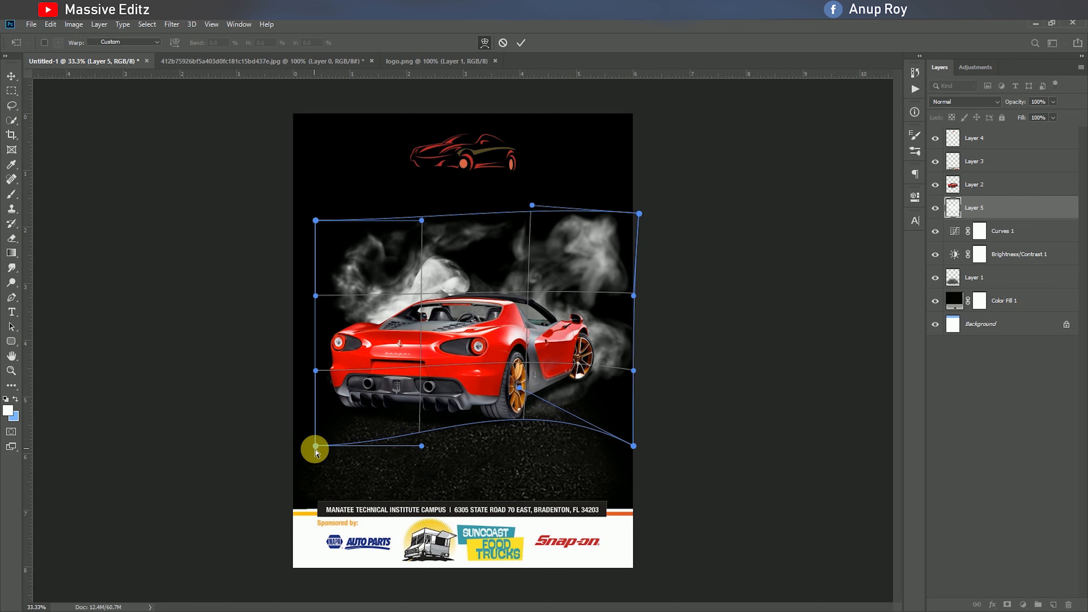
drag(316, 447, 319, 426)
drag(420, 219, 430, 170)
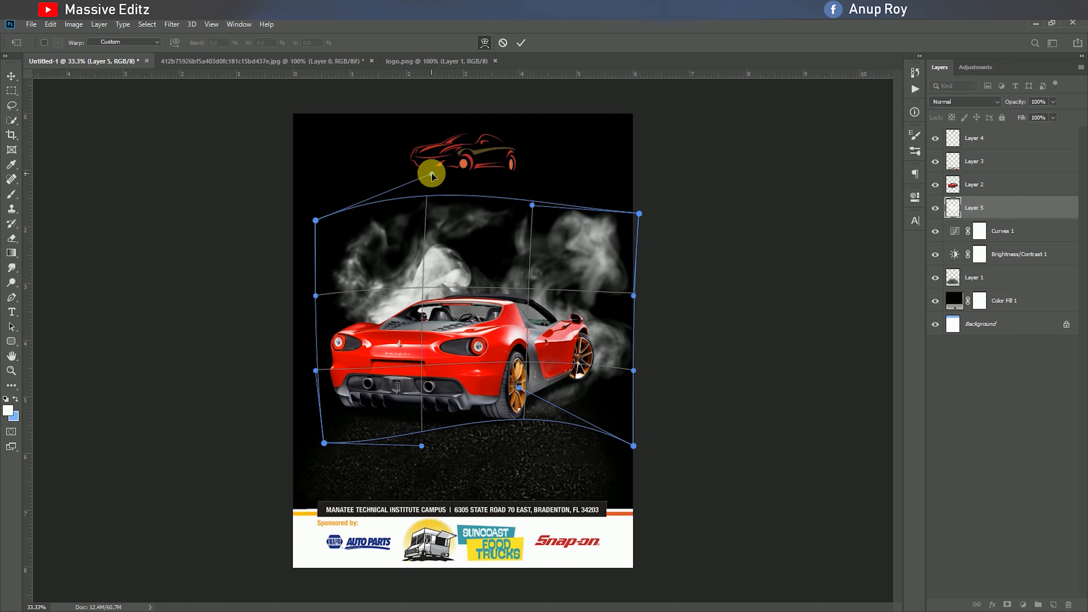
click(522, 41)
Move the red car slightly down on the road and lightly erase on its layer with the Eraser at 15% opacity.
ctrl+click(504, 344)
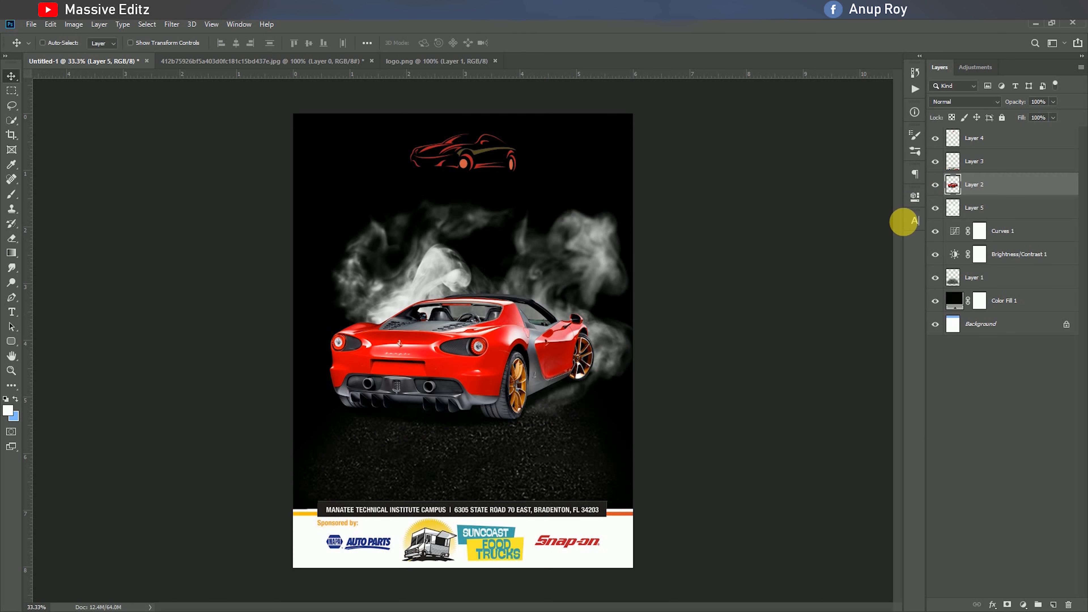
drag(509, 343, 512, 359)
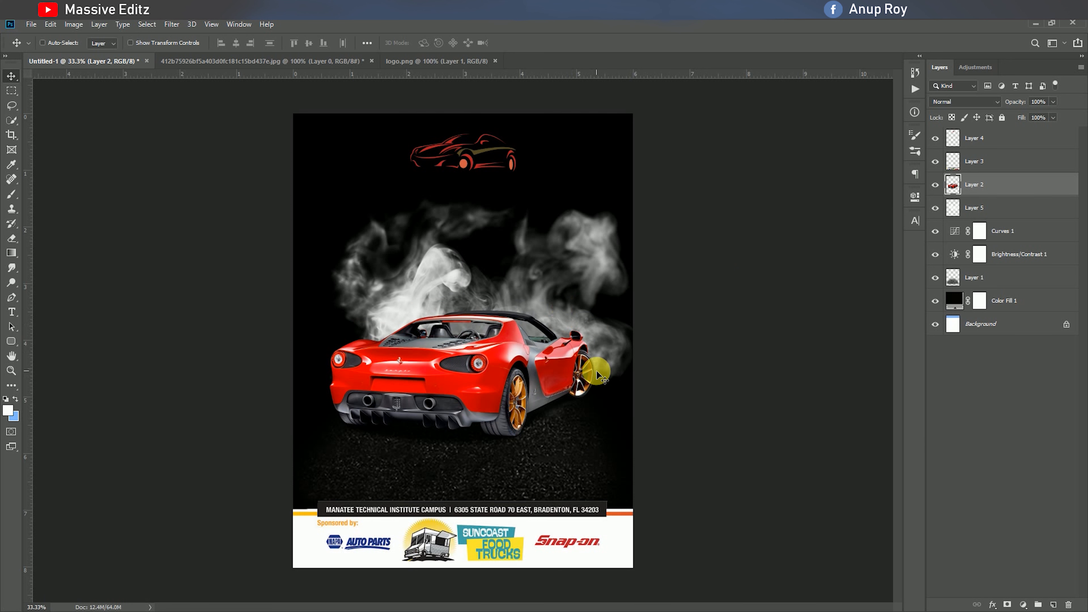
click(13, 240)
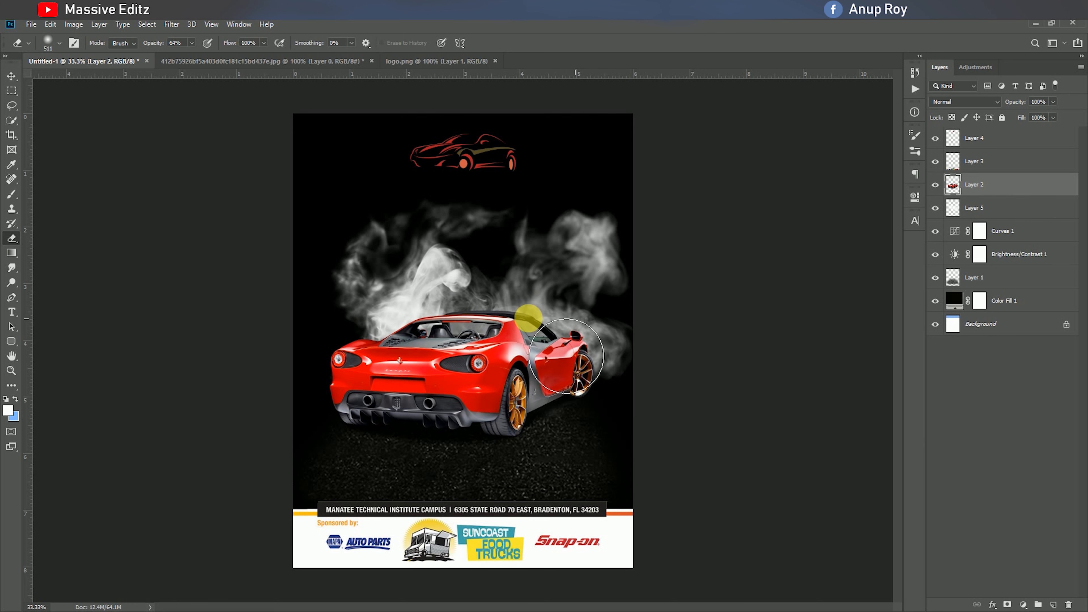
click(192, 43)
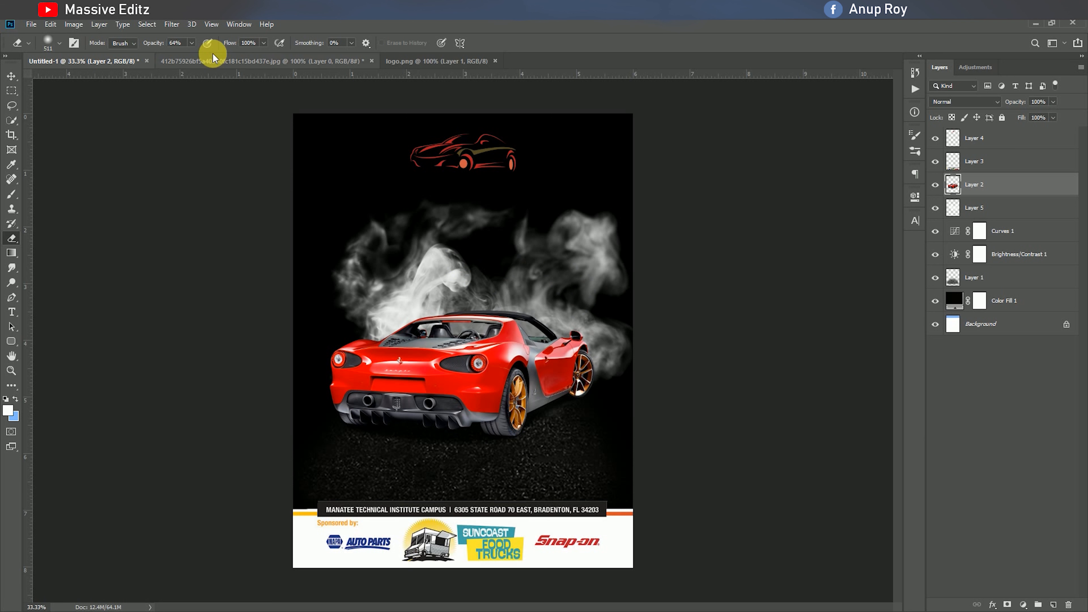
click(468, 280)
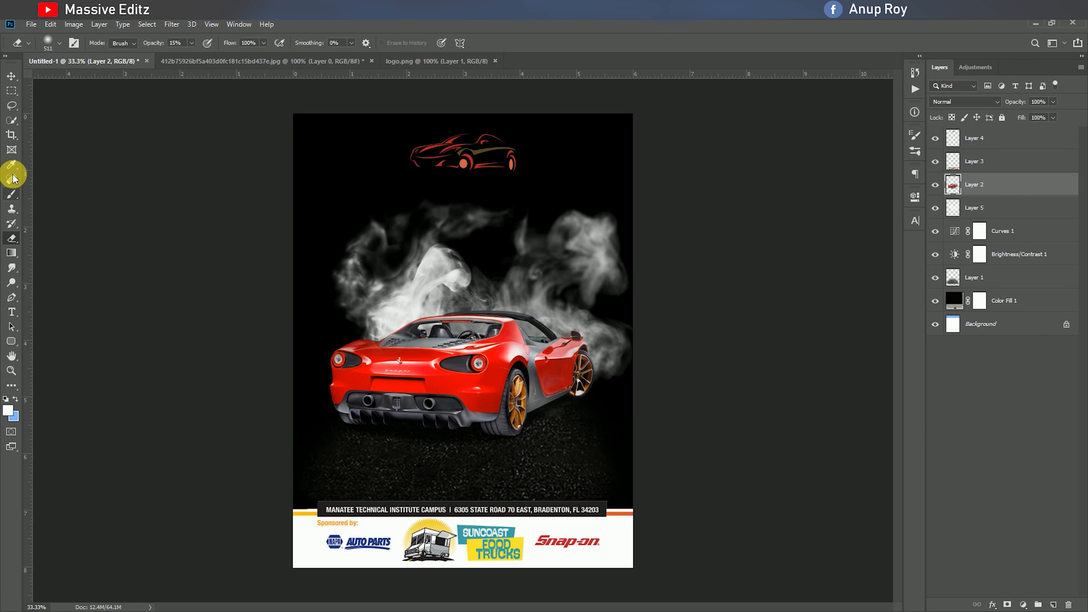
Warp the smoke layer again, stretching the middle of its upper edge higher towards the logo.
click(11, 76)
click(980, 148)
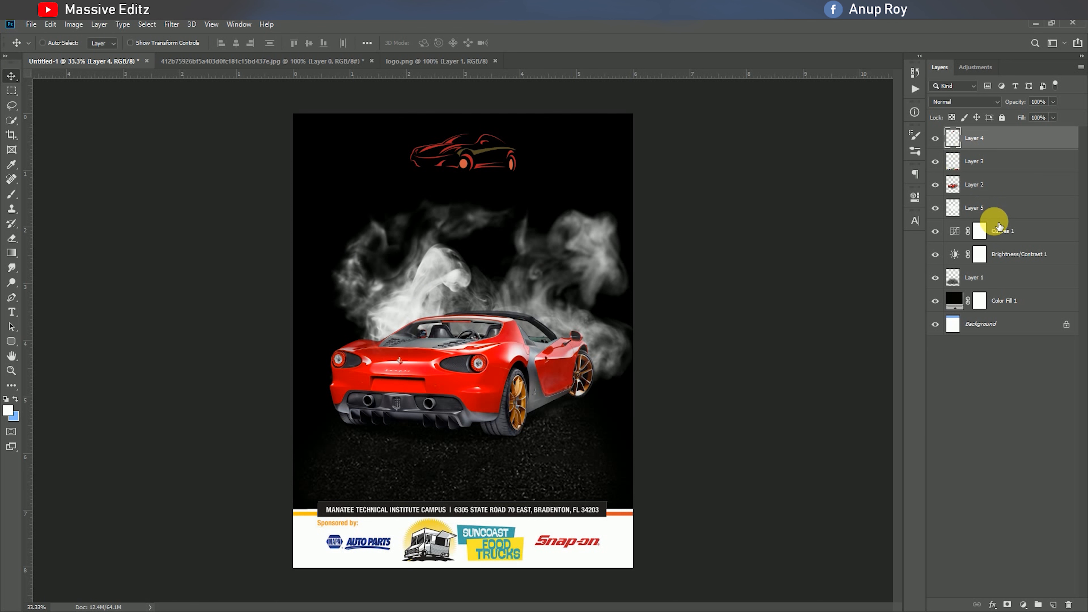
click(984, 218)
key(ctrl+t)
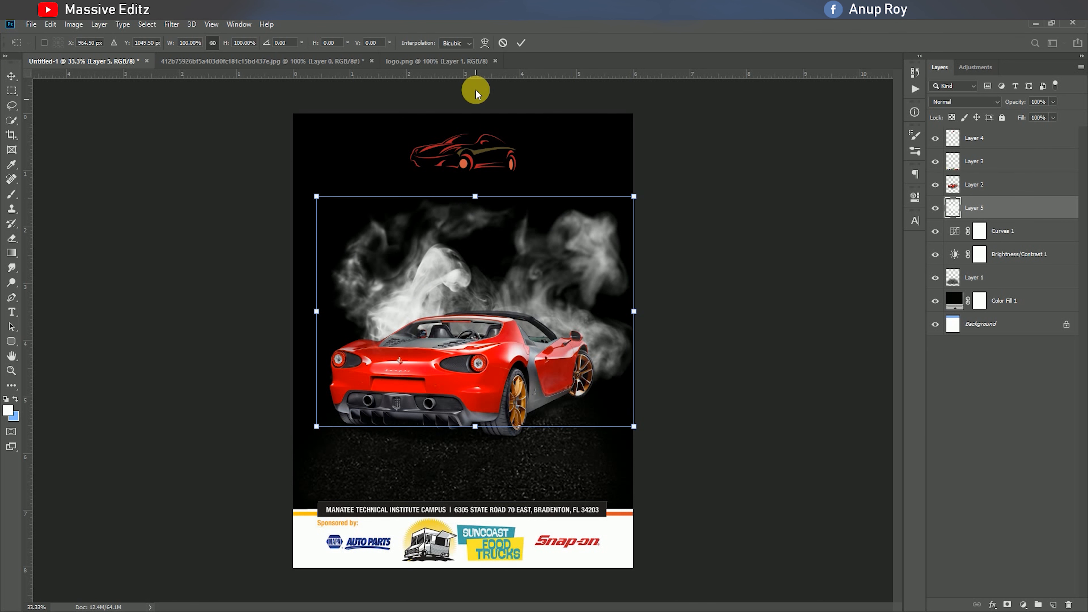
click(484, 43)
drag(530, 195, 527, 193)
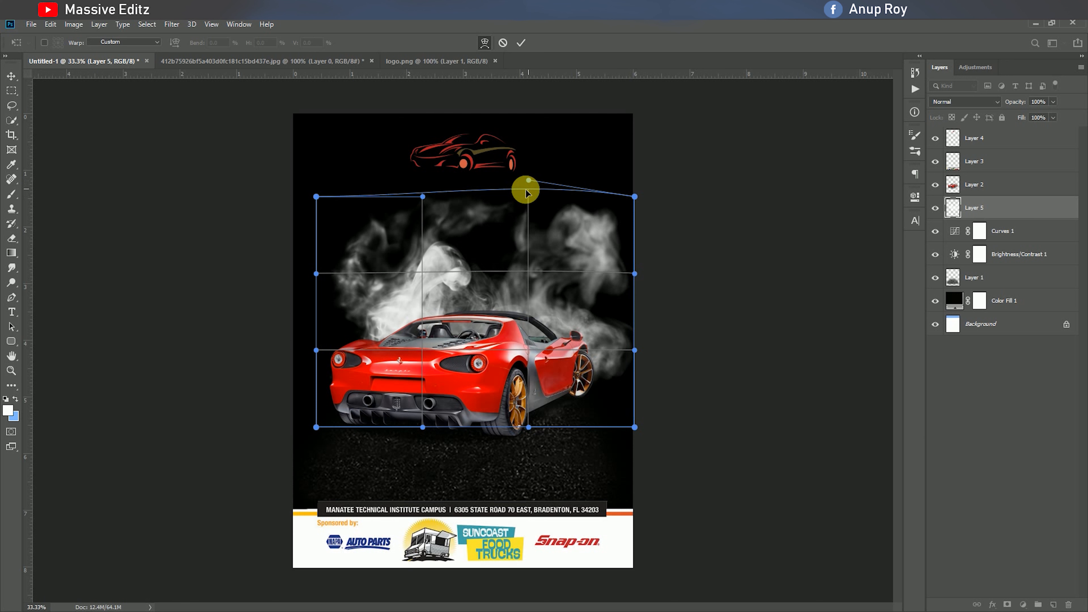
drag(418, 195, 430, 173)
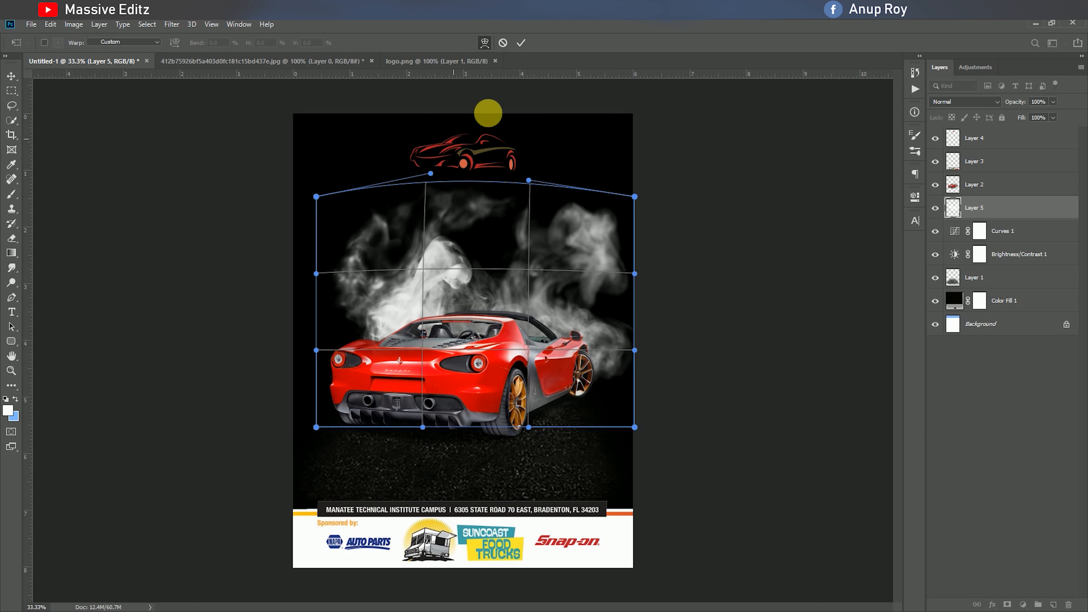
click(522, 43)
Shift the red car slightly to the right in front of the smoke.
click(981, 184)
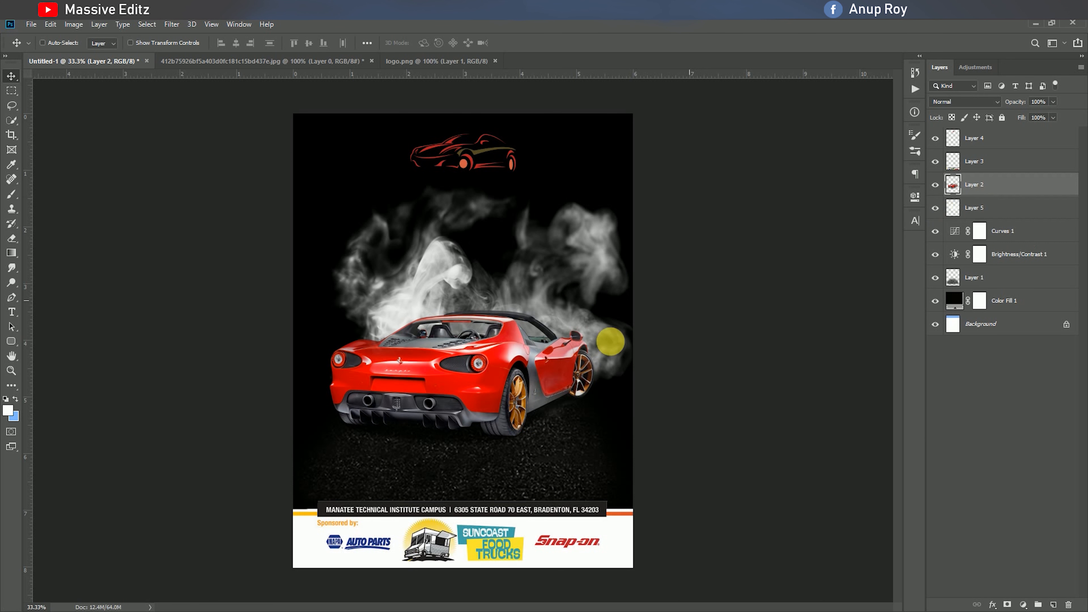
mouse_move(489, 408)
mouse_down()
mouse_move(498, 396)
mouse_move(496, 408)
mouse_up()
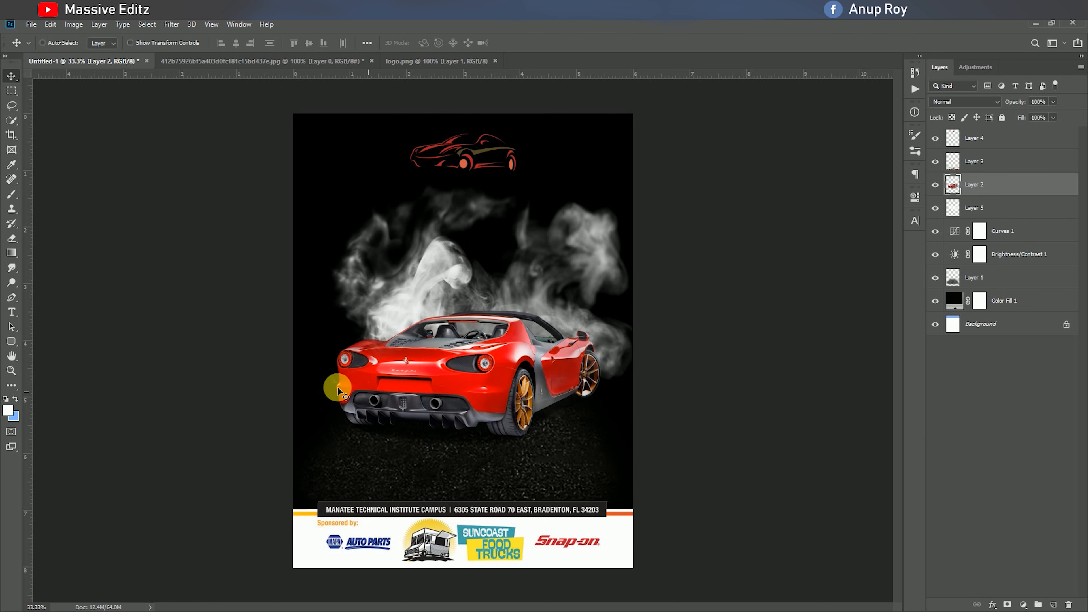
Add the text "RED TAG" in white Gotham Bold, 34 pt, above the red car on a new top layer.
click(12, 312)
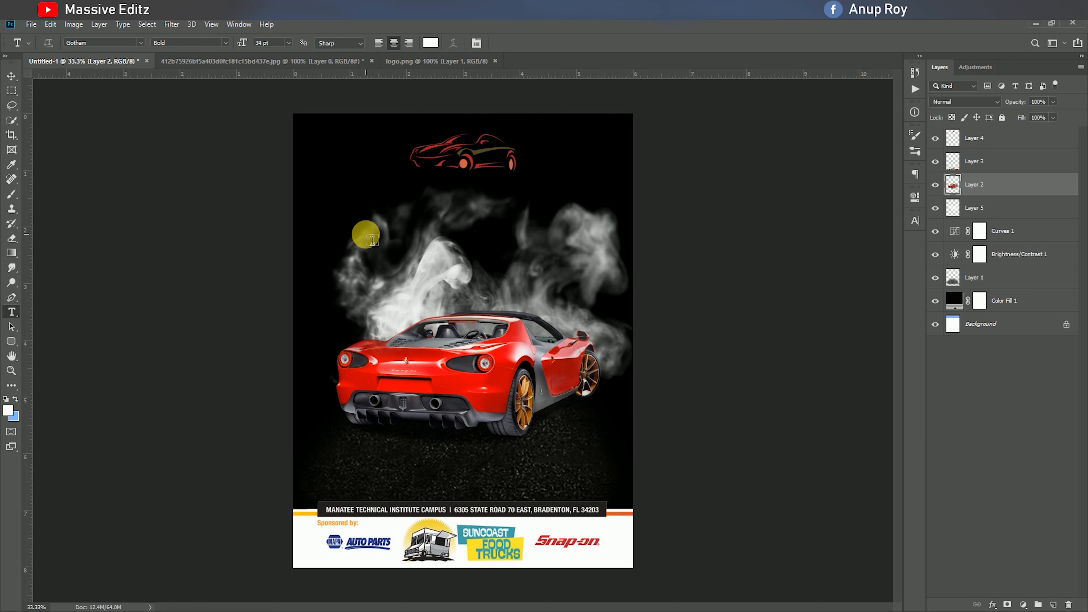
click(1024, 145)
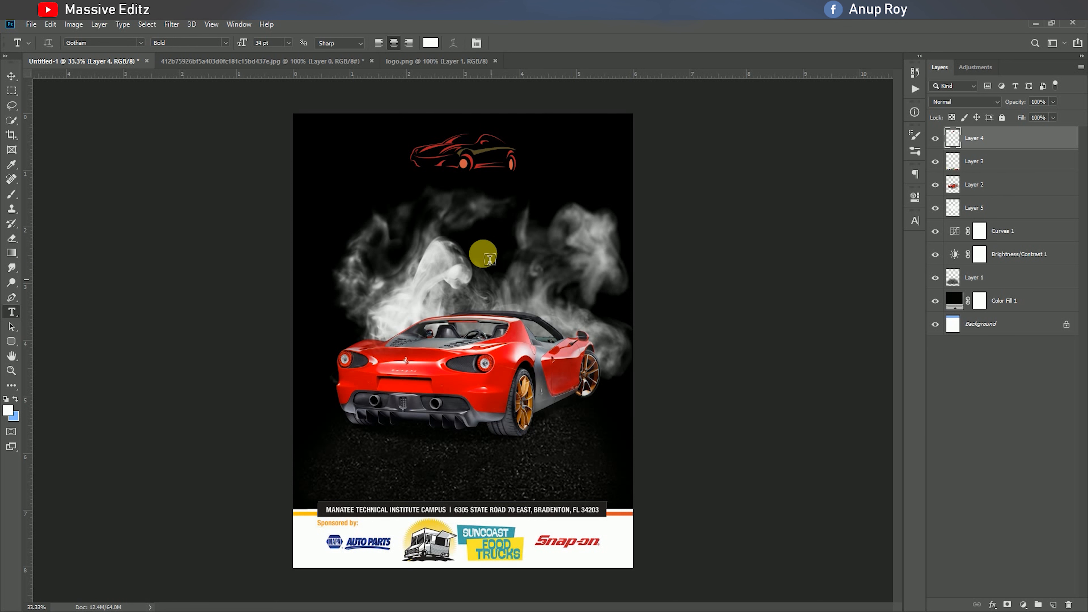
click(524, 255)
text(RED TAG)
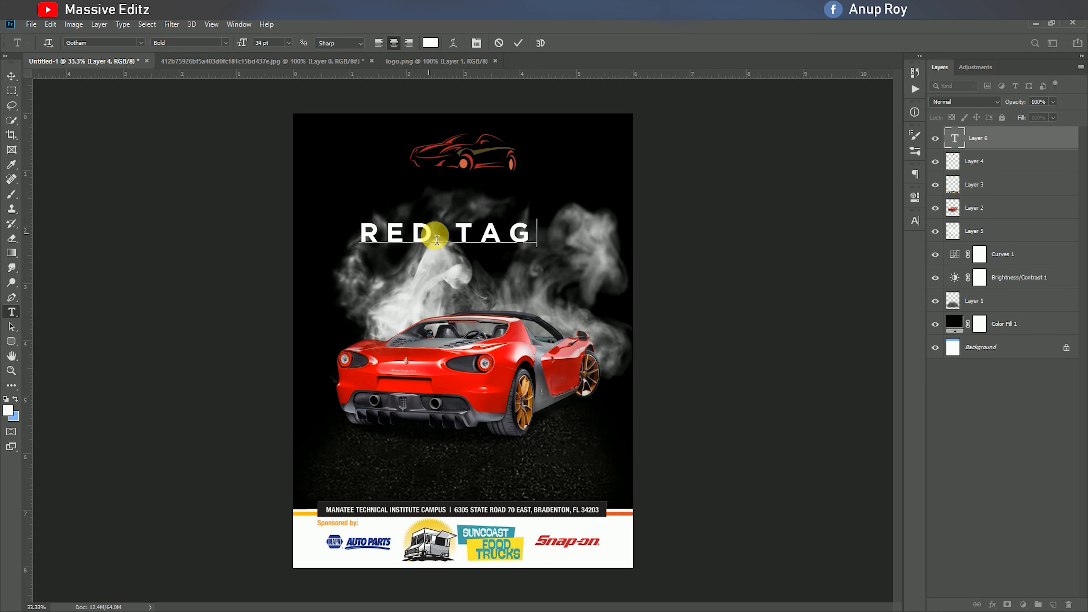
Colour the word RED in red (#f50000) and remove the space between RED and TAG.
drag(435, 235, 360, 245)
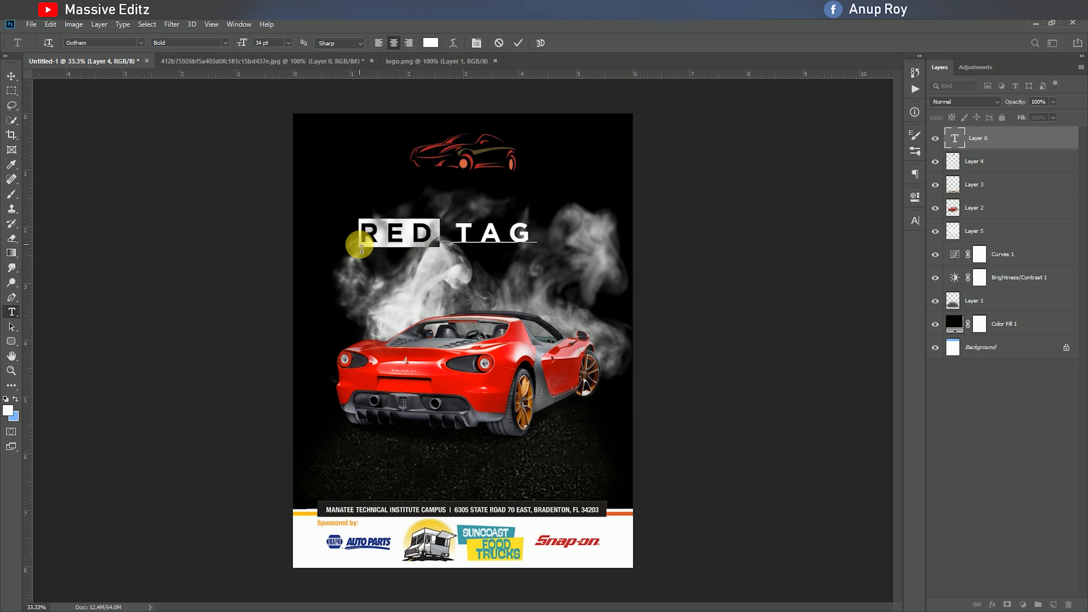
click(431, 43)
click(849, 159)
click(1006, 133)
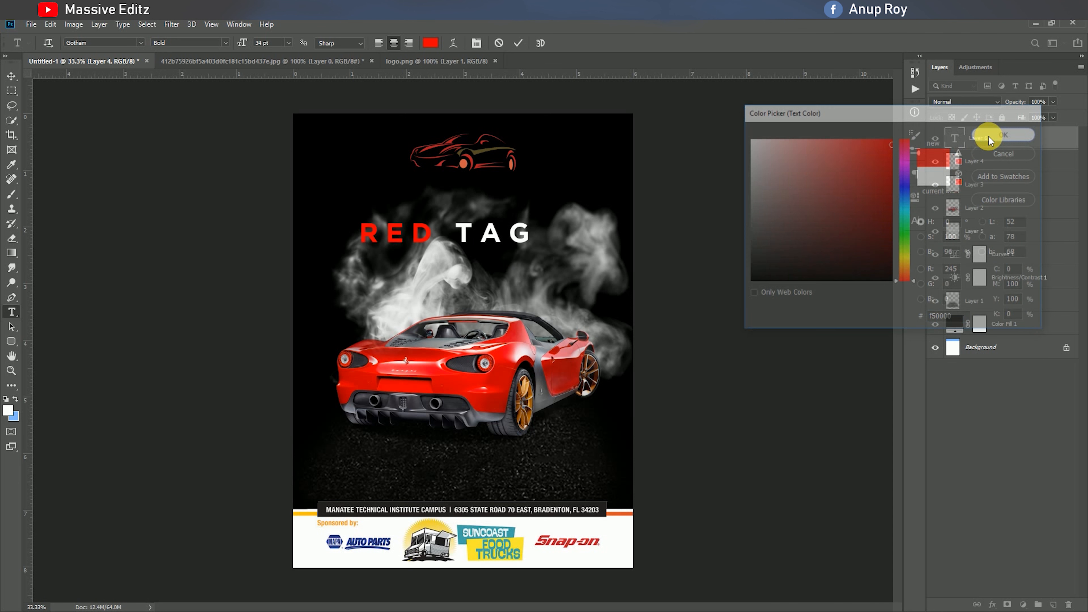
click(518, 43)
click(457, 235)
key(BackSpace)
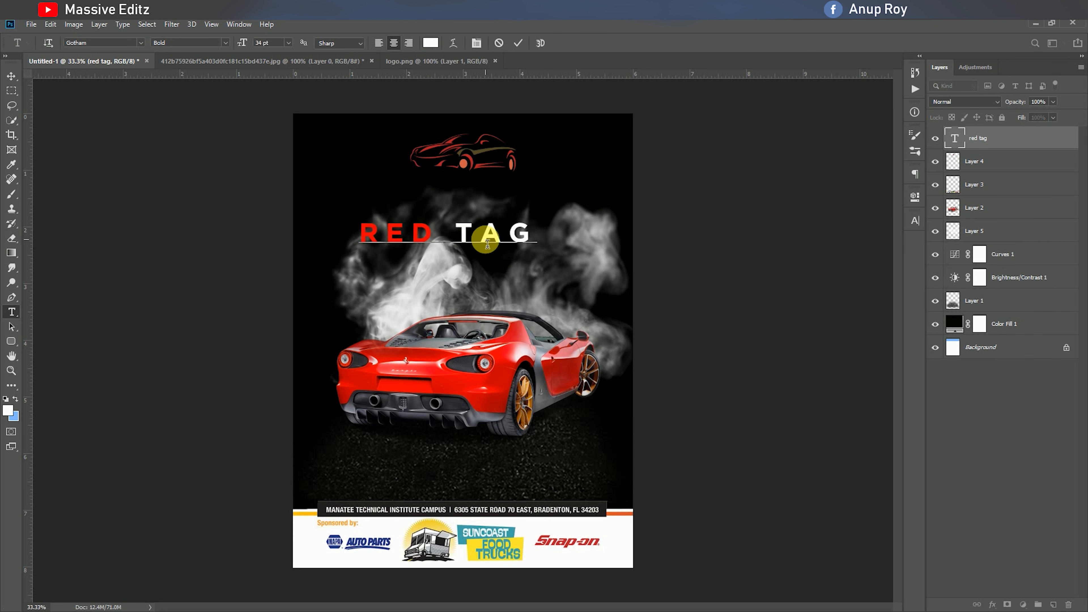
Move the REDTAG text up beneath the car outline logo and scale it down to about the logo's width.
click(11, 77)
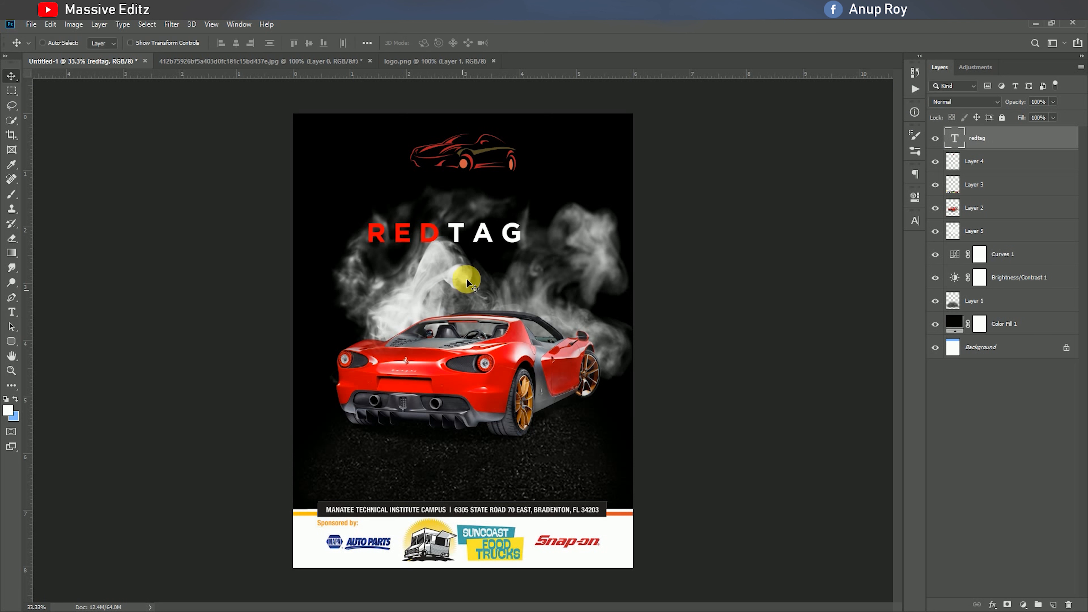
drag(466, 214, 485, 179)
key(ctrl+t)
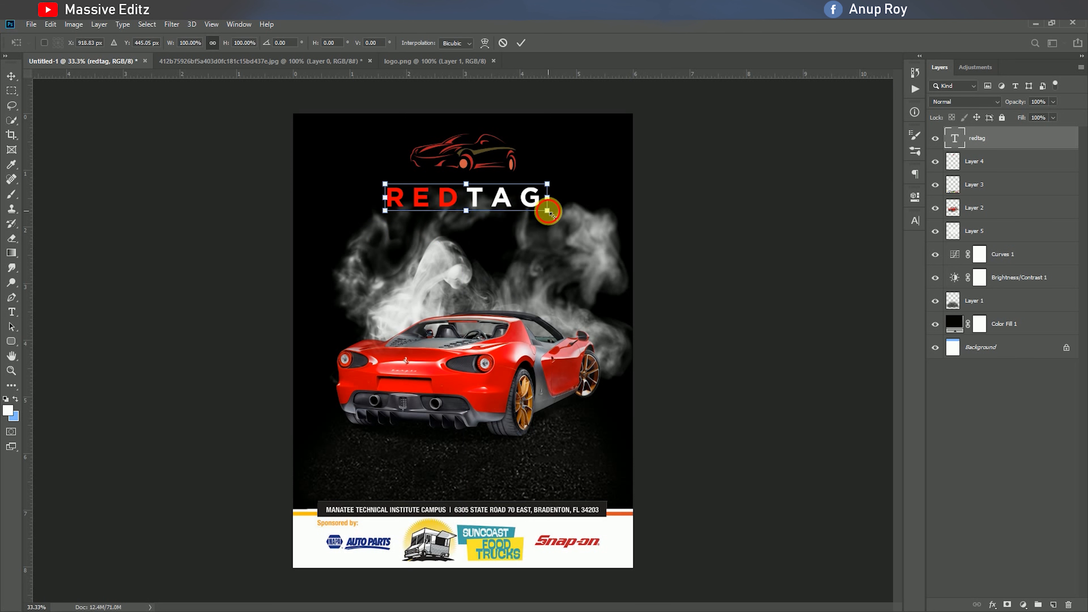
drag(547, 211, 486, 165)
click(521, 42)
Shift the car outline logo slightly right and enlarge the REDTAG text so it spans slightly wider than the logo.
click(970, 172)
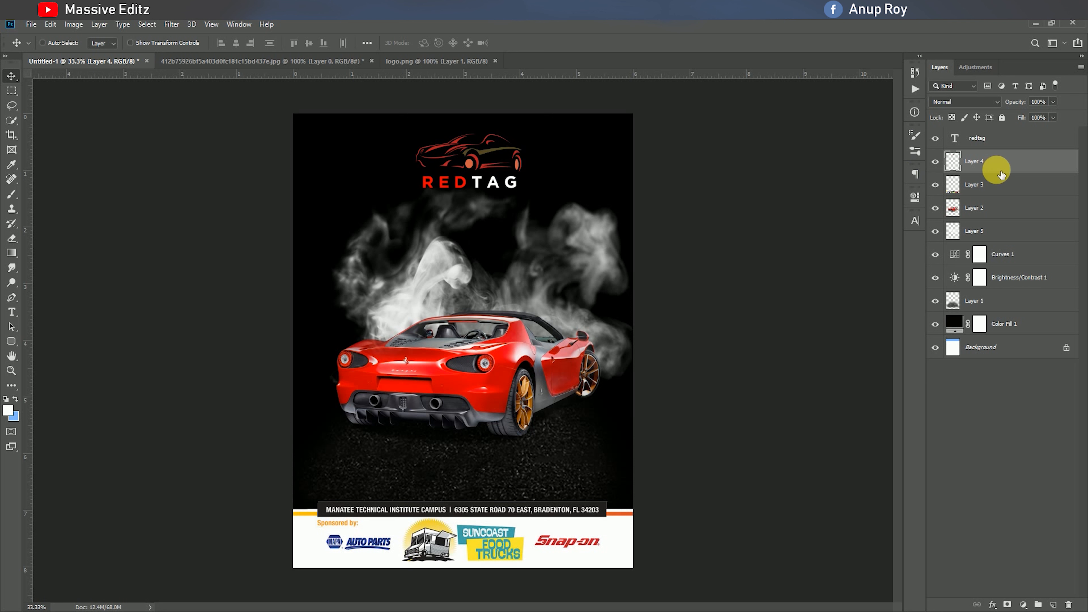
key(alt+])
key(ctrl+t)
drag(522, 189, 499, 192)
click(521, 42)
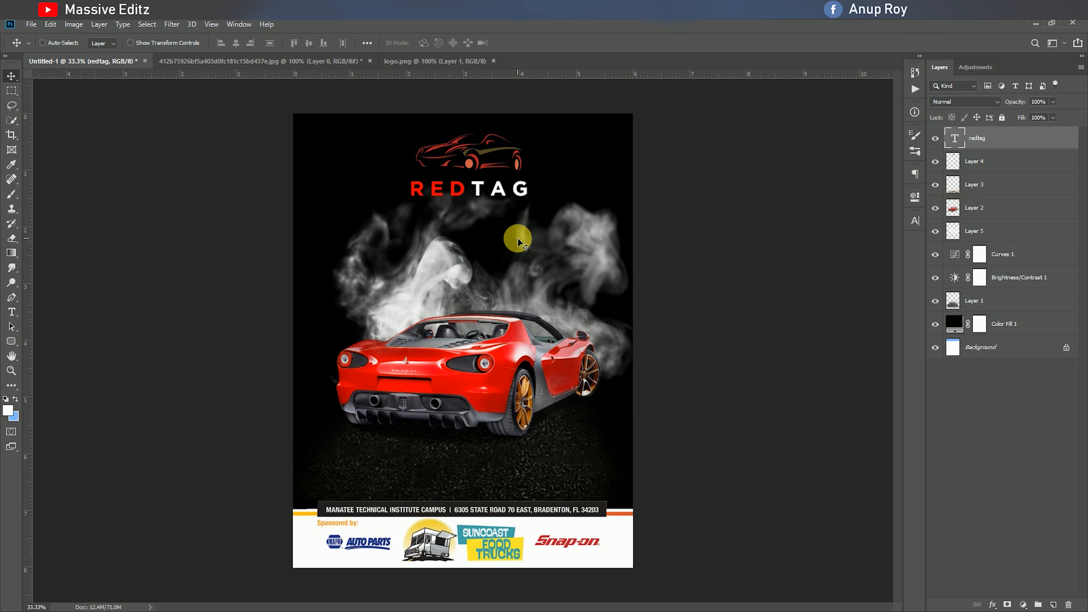
Add the text "STRYKER CAR" in white Gotham Bold, 34 pt, on the road just below the red car.
click(12, 312)
click(369, 451)
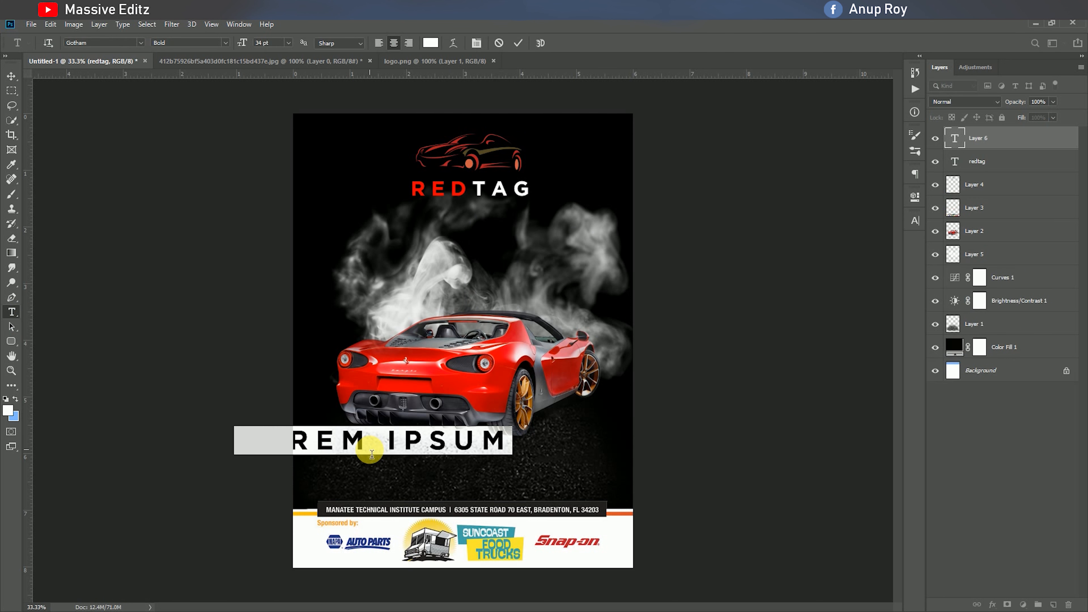
text(S)
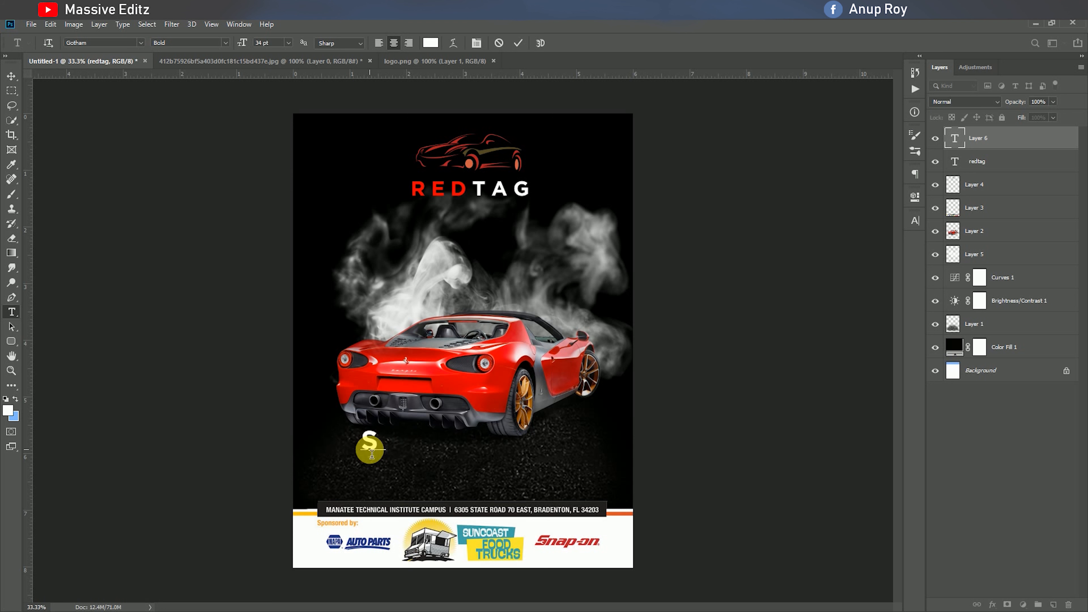
text(TRY)
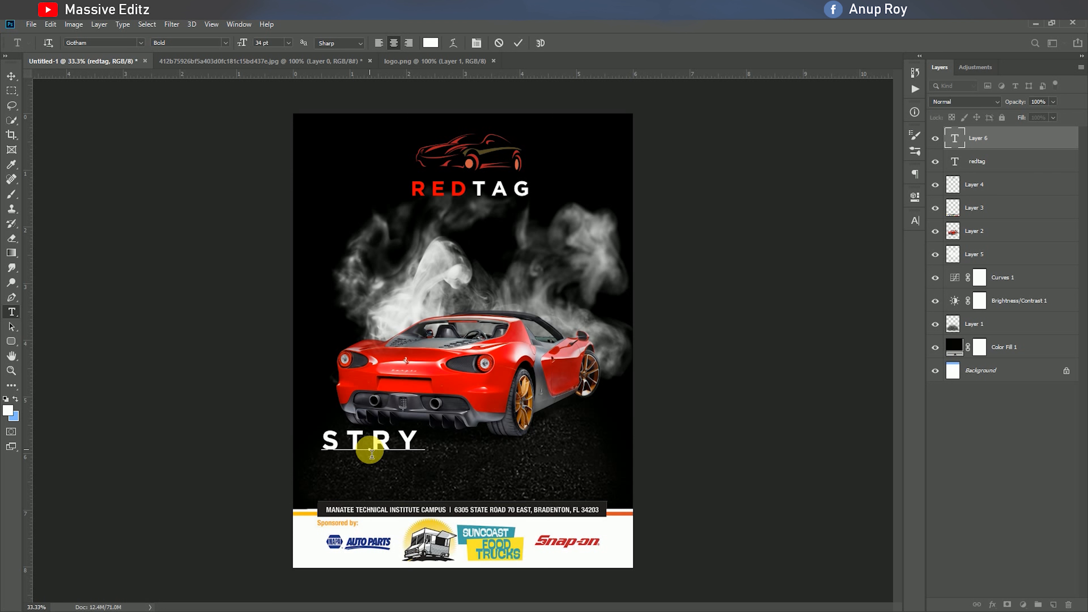
text(KER CAR)
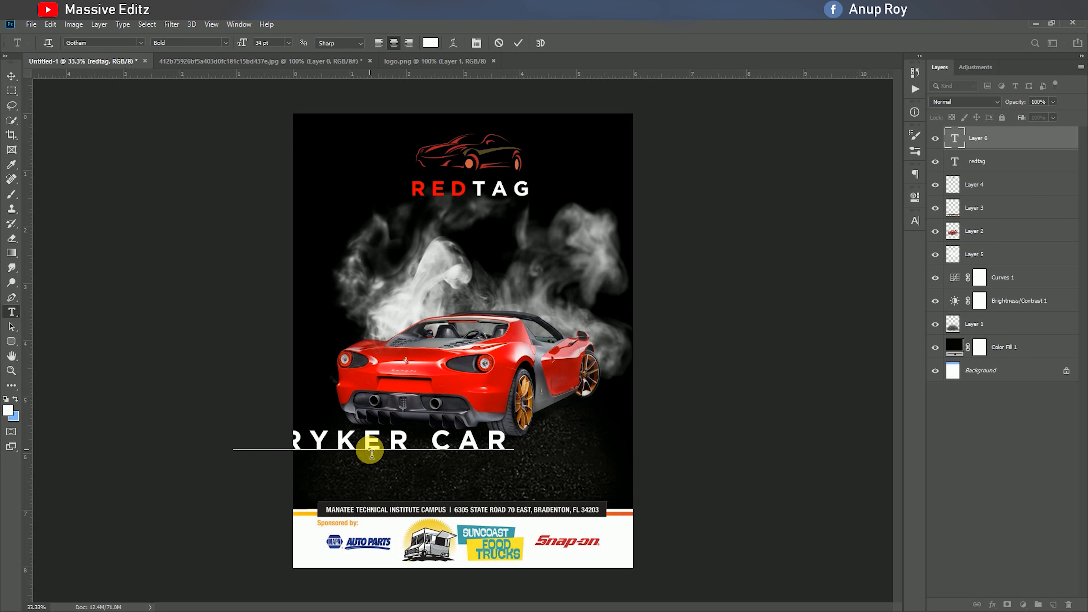
Colour the word CAR in the new text red (#f80707) and commit the text.
drag(432, 443, 579, 454)
click(432, 43)
click(888, 144)
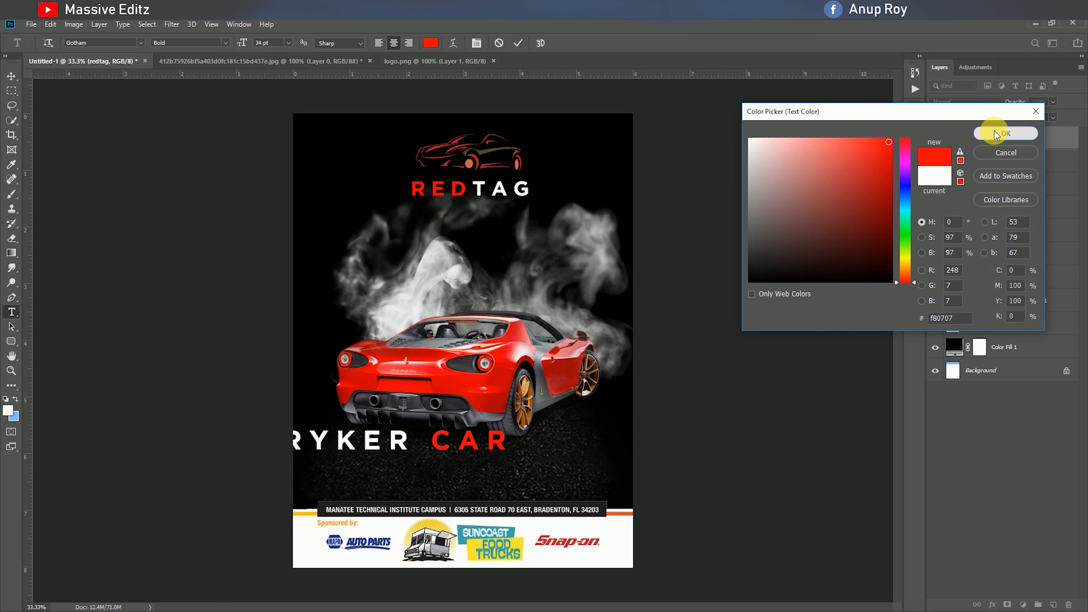
click(995, 132)
click(519, 42)
Set the STRYKER CAR text to 25 pt with 120 tracking, centre it on the road beneath the car, and commit it.
drag(512, 441, 121, 454)
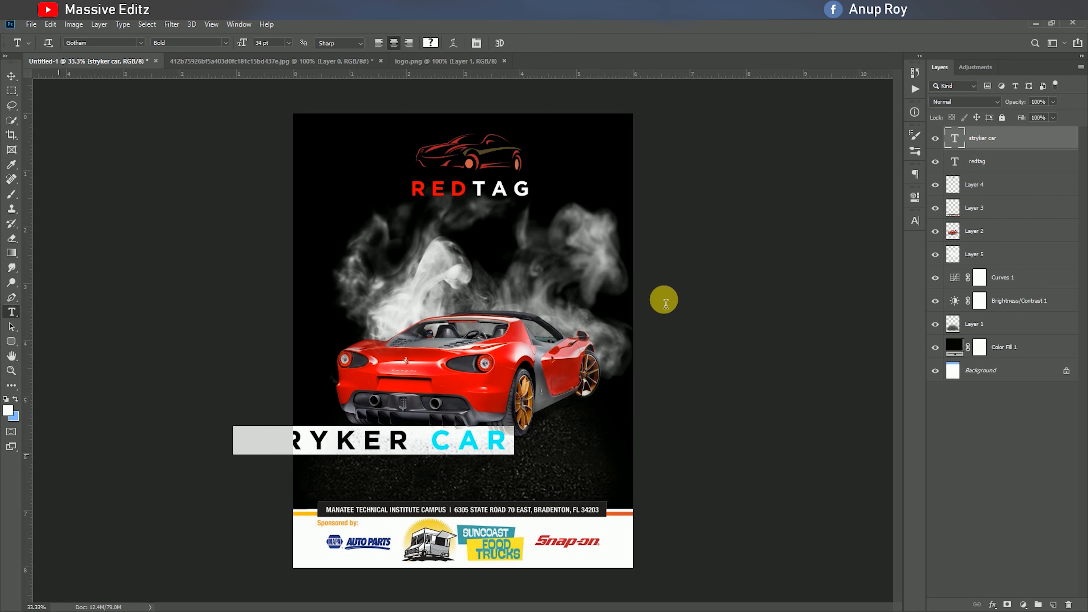
click(908, 219)
drag(792, 252, 775, 251)
drag(859, 264, 855, 265)
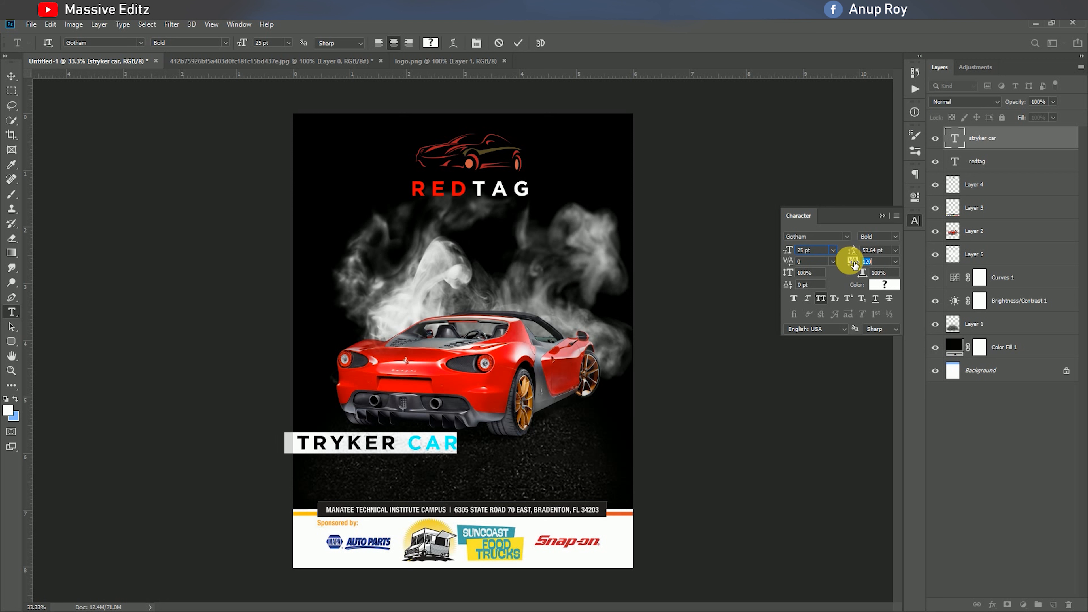
drag(512, 464, 548, 475)
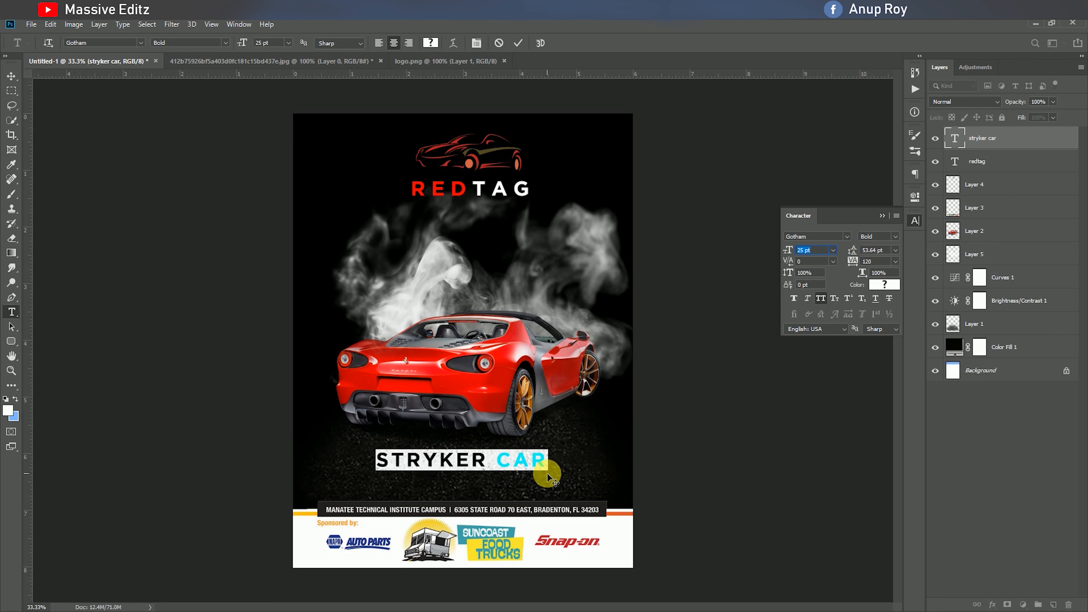
click(518, 43)
Add a new white Gotham Bold 25 pt text line reading "WASH SER VICES" and commit it.
click(488, 432)
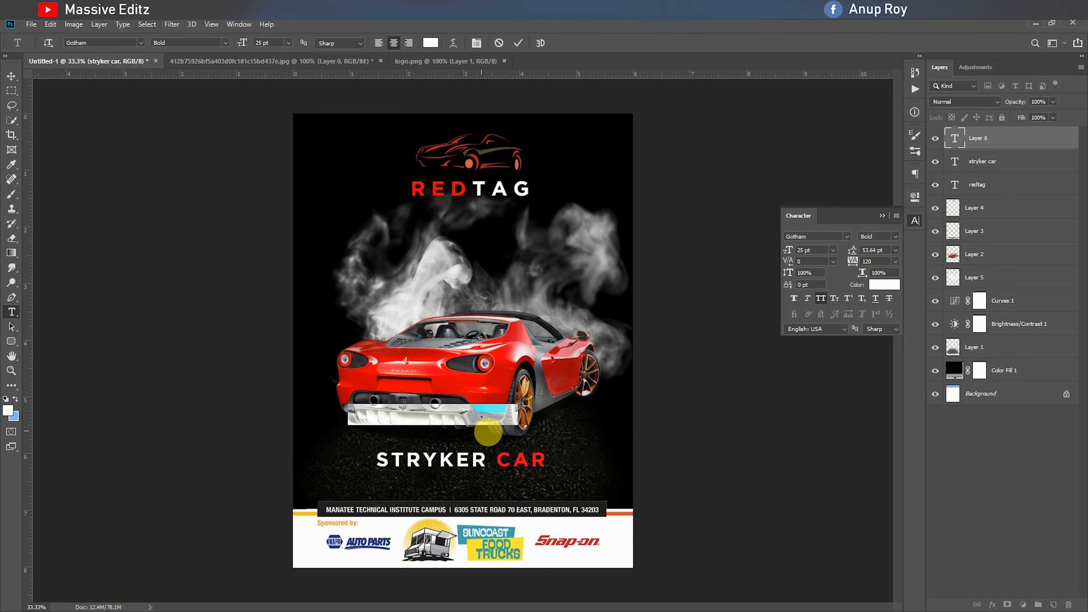
text(WAS)
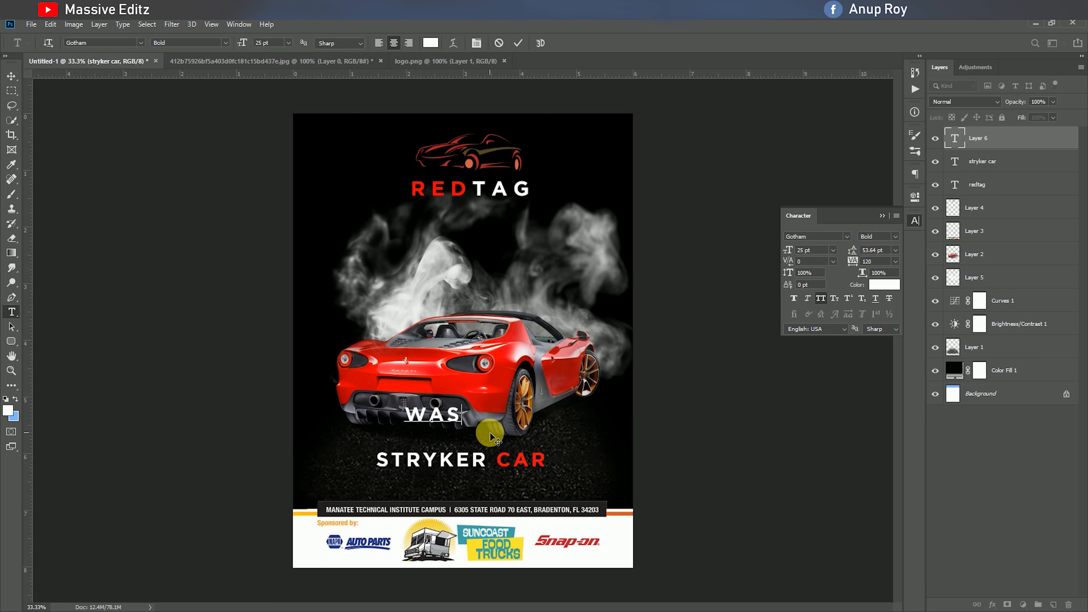
text(H SER VI)
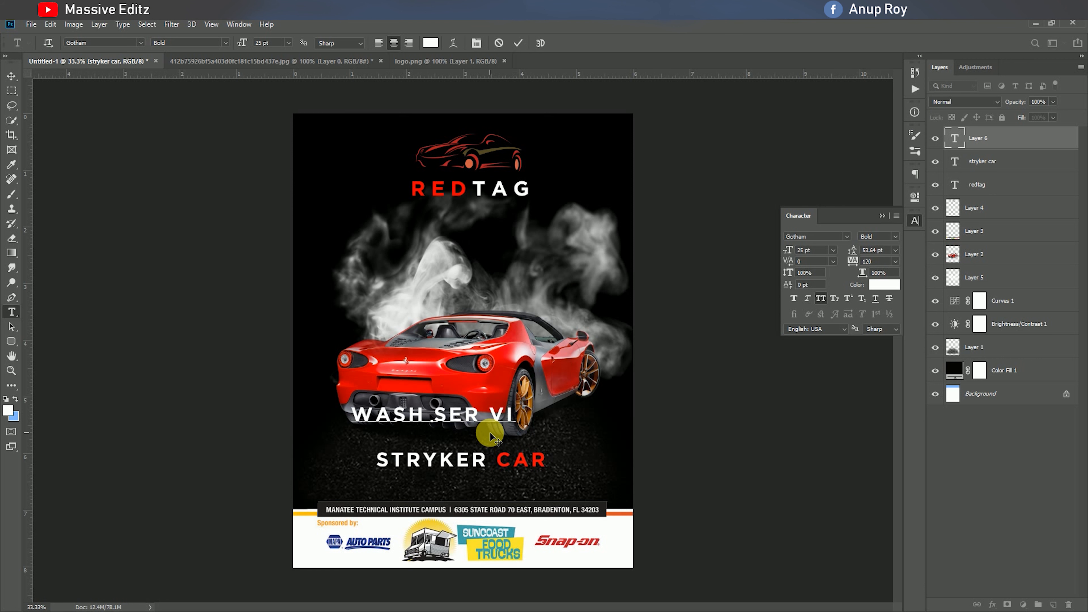
text(CES)
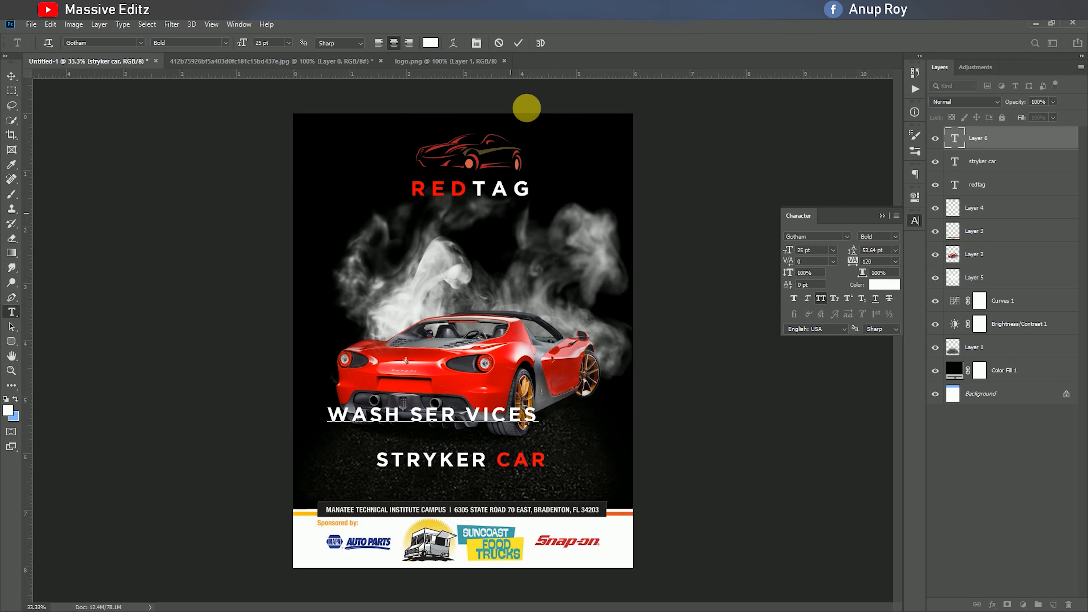
click(519, 43)
Move the WASH SER VICES text directly beneath the STRYKER CAR line, roughly centred, and collapse the character settings.
click(11, 76)
drag(469, 424, 506, 491)
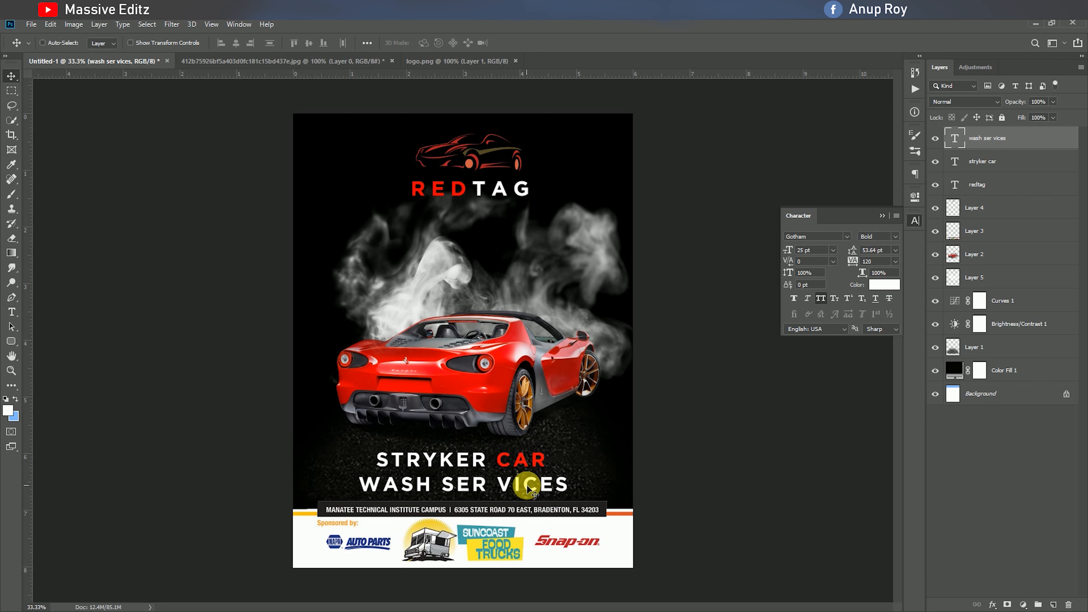
drag(527, 484, 525, 482)
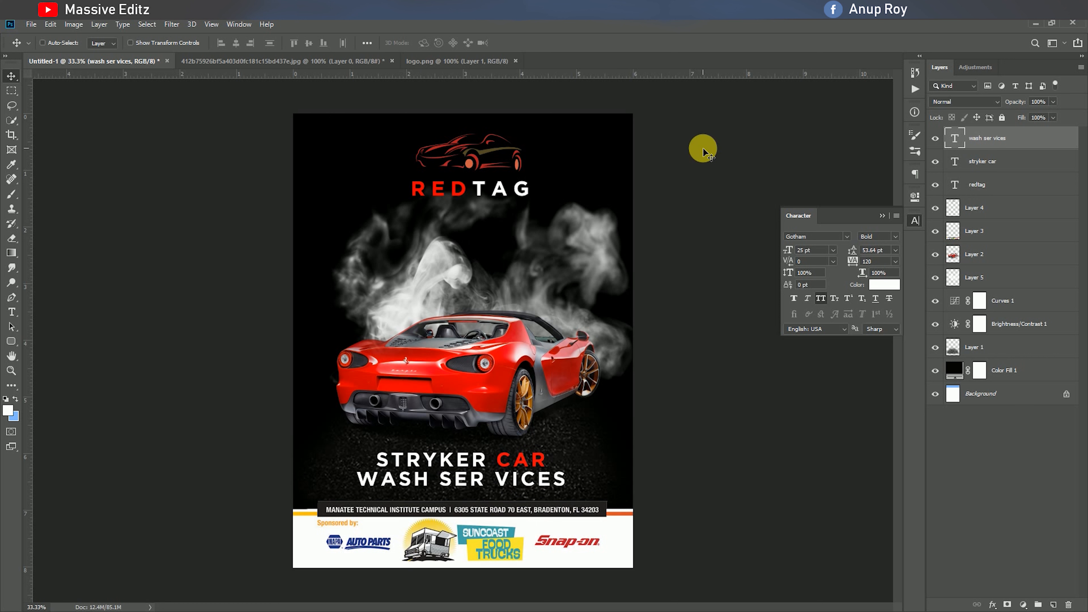
click(882, 215)
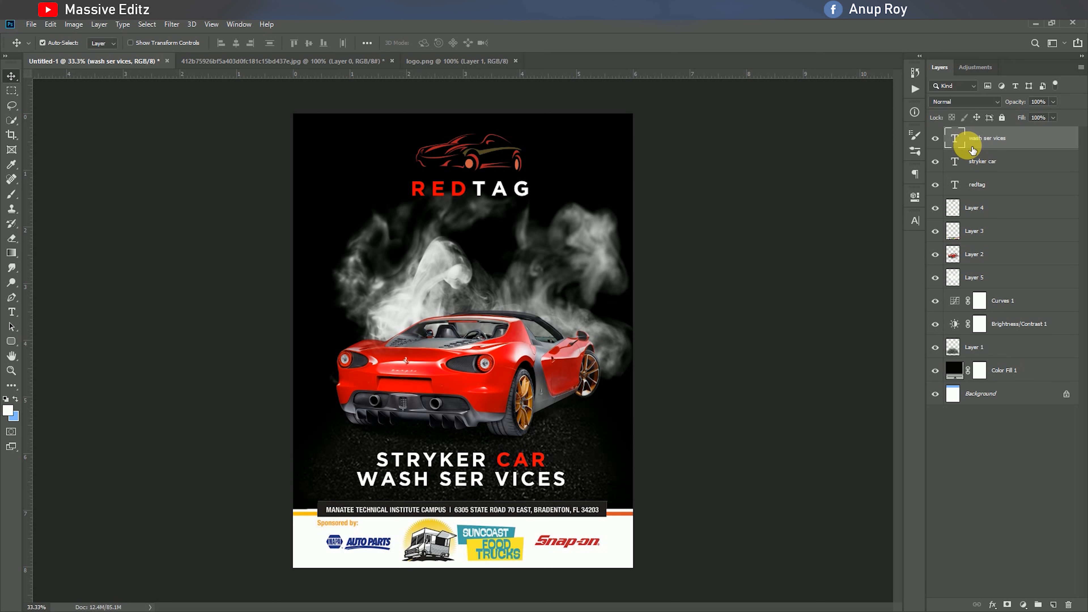
Stamp all visible layers onto a new top layer and start a Camera Raw filter on it with Contrast +14.
key(ctrl+shift+alt+e)
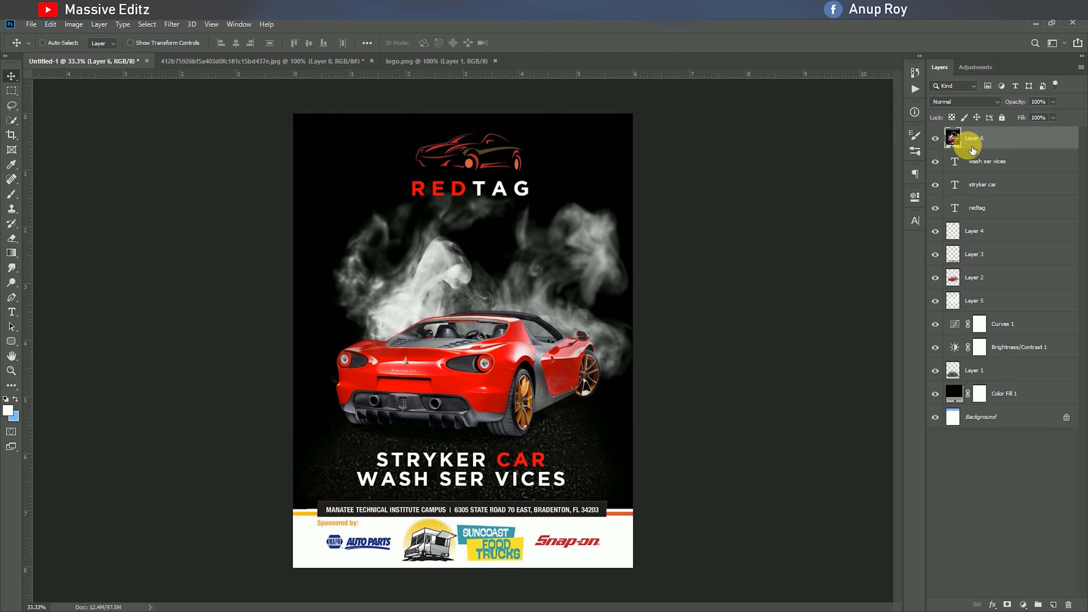
click(128, 27)
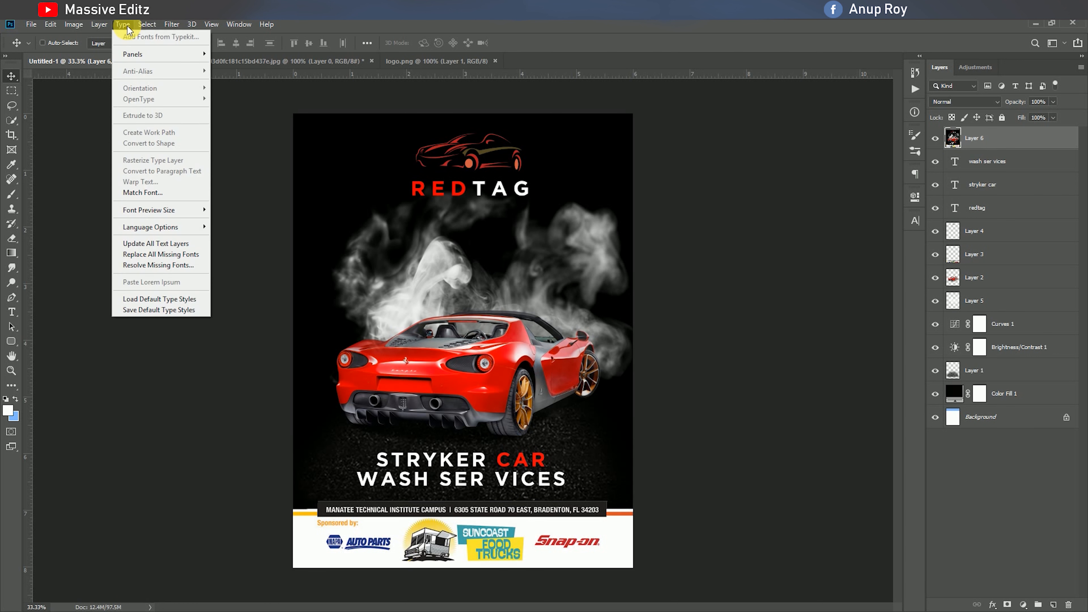
click(172, 24)
click(211, 102)
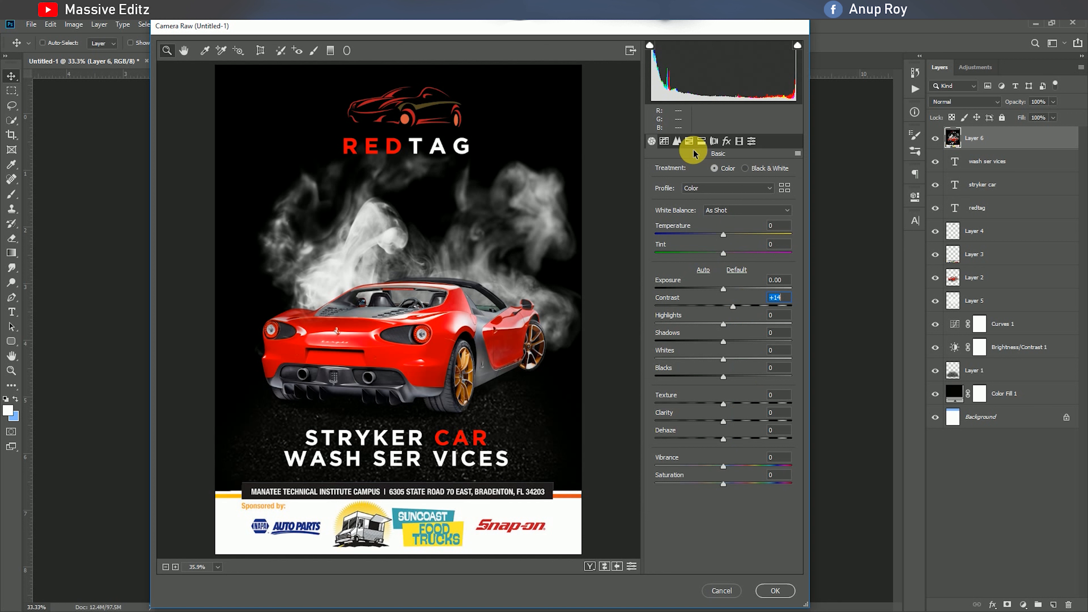
Set the Reds luminance to -3 and the split toning highlights hue to 111.
click(690, 141)
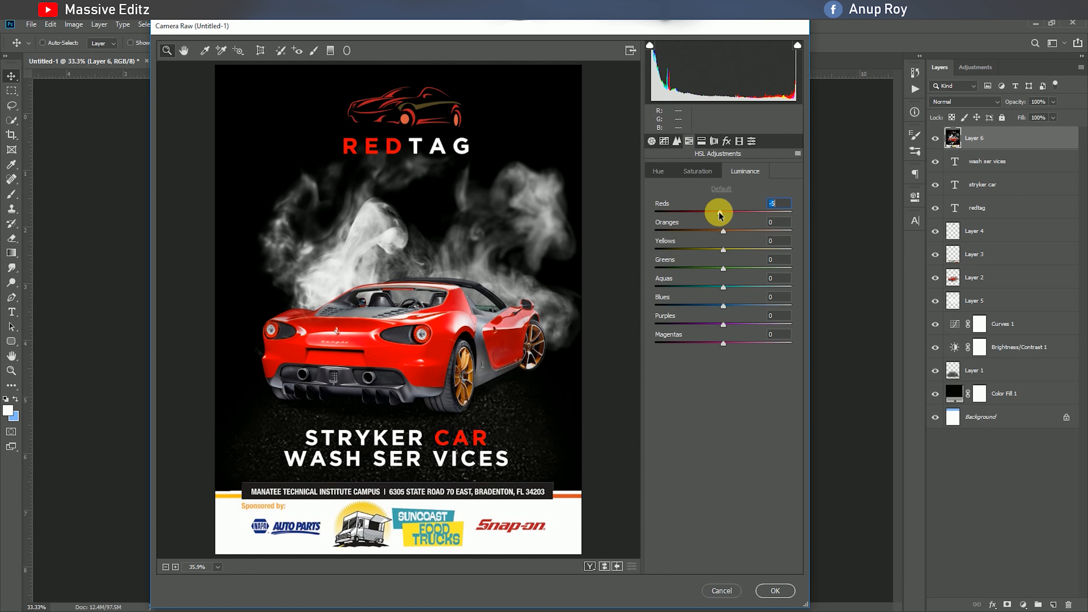
mouse_move(719, 216)
mouse_down()
mouse_move(743, 214)
mouse_move(720, 221)
mouse_up()
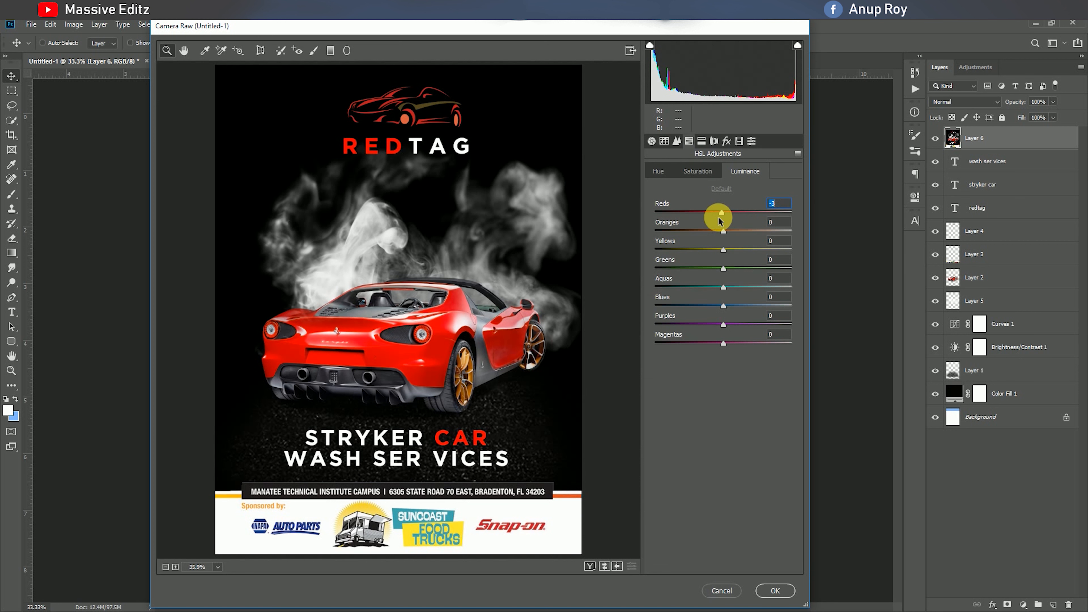
click(702, 141)
drag(655, 187, 698, 188)
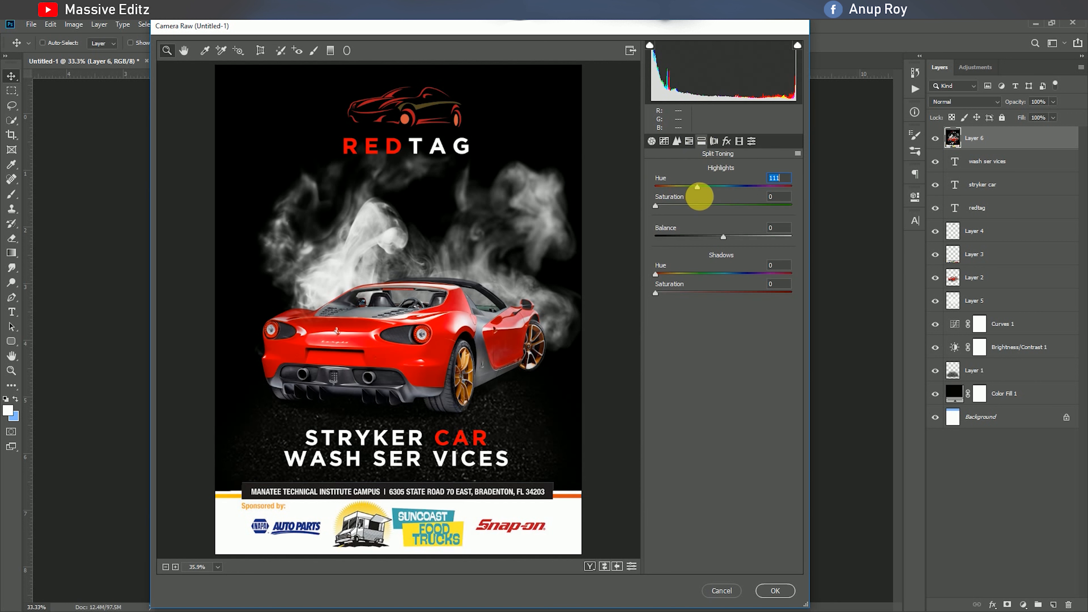
Set the post-crop vignetting amount to -12 and apply the Camera Raw filter.
click(732, 143)
drag(723, 292, 715, 292)
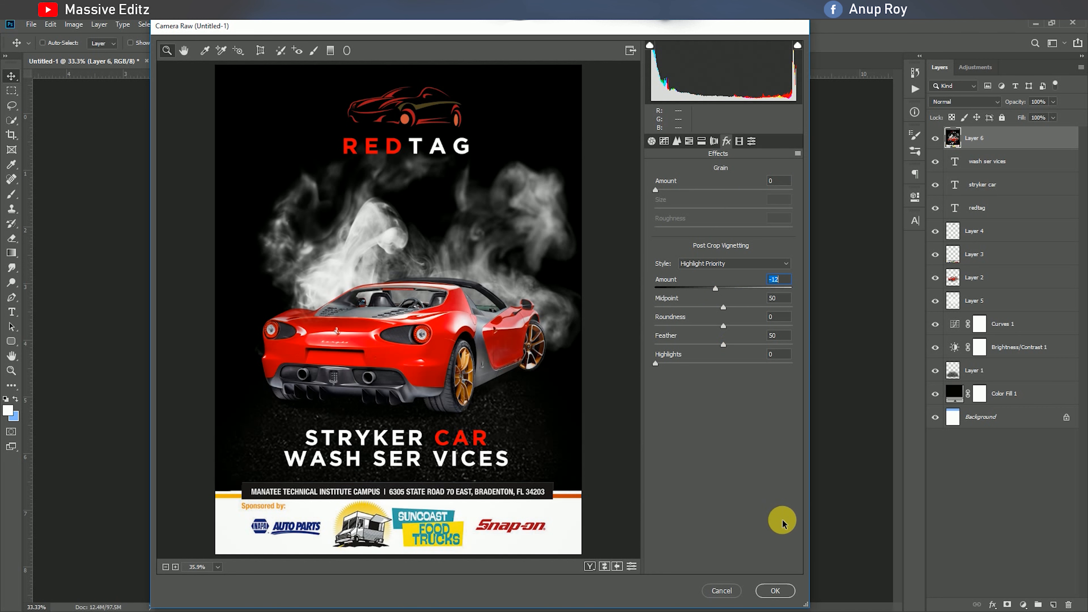
click(776, 591)
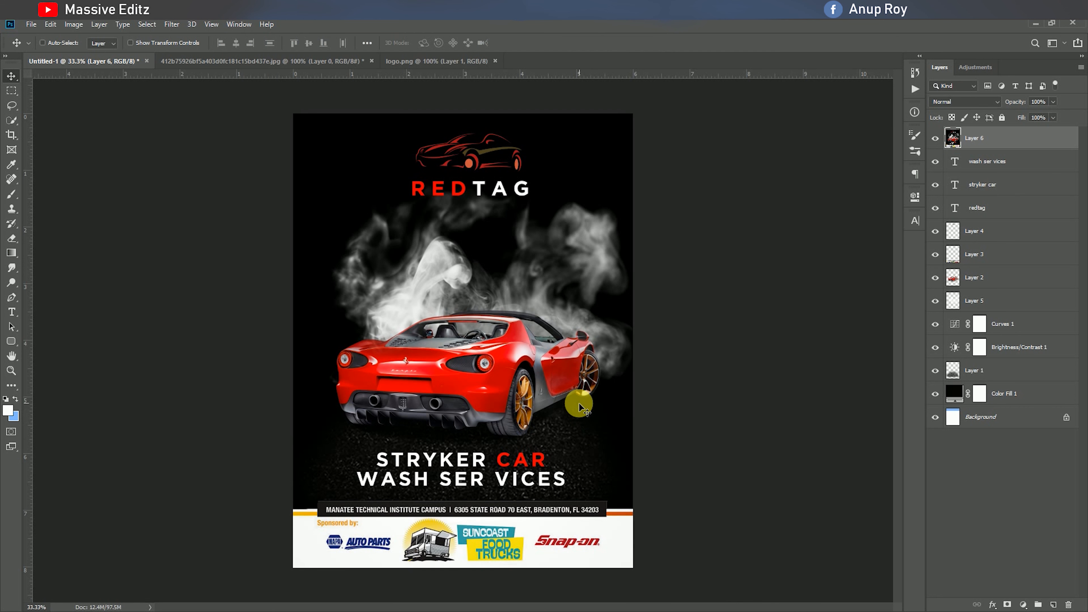